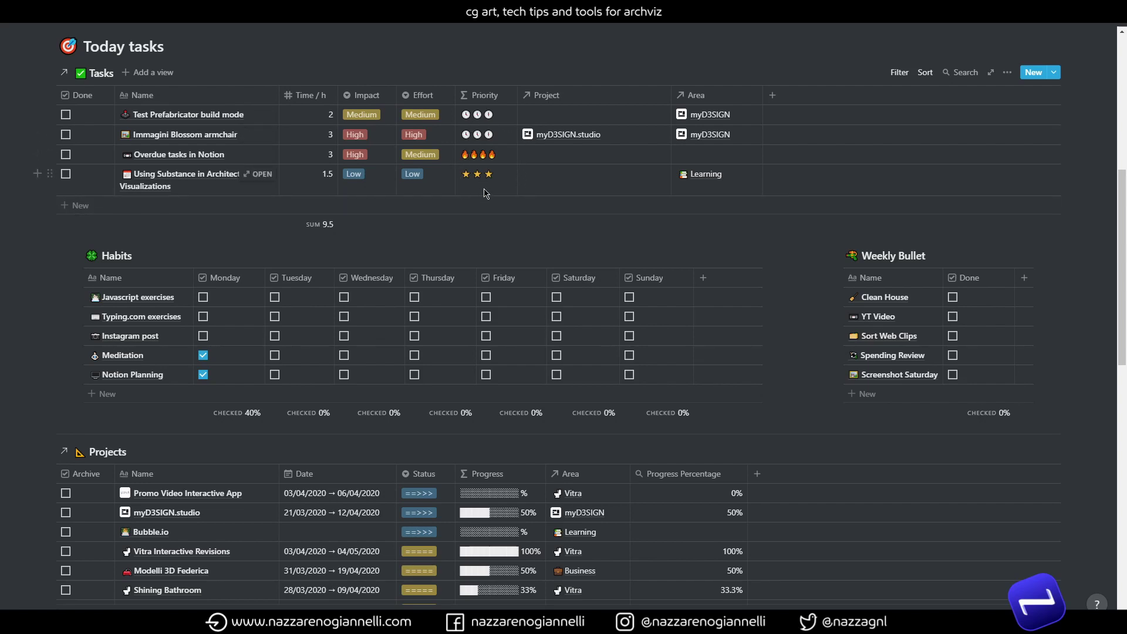
Reschedule the Immagini Blossom armchair card from 20 to 21 April in the Calendar view.
scroll(562, 206, down, 10)
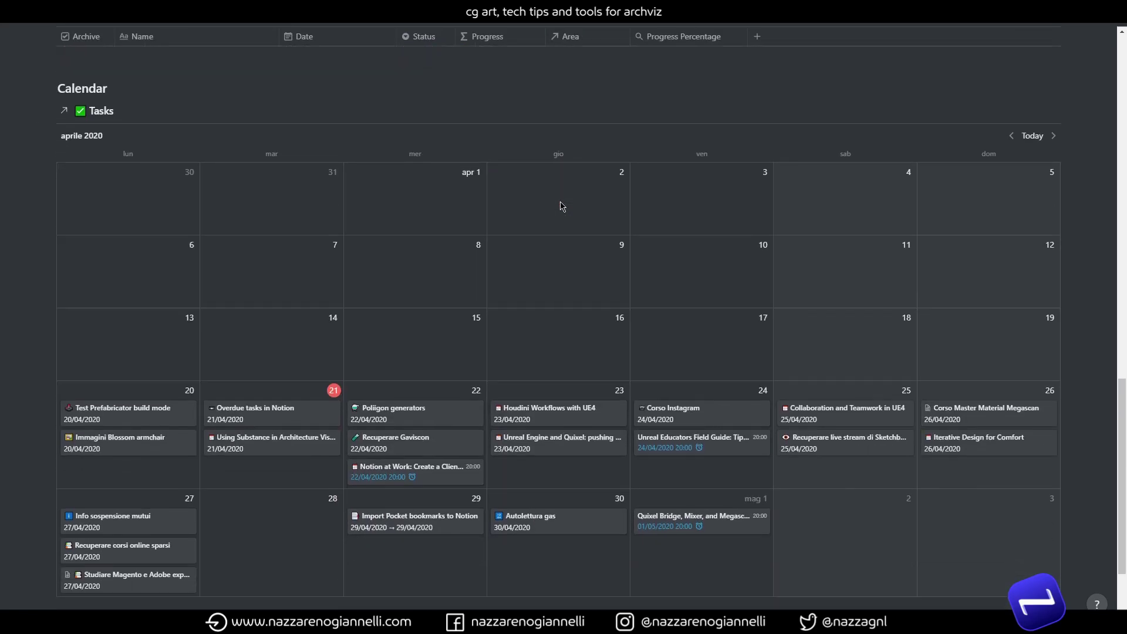
scroll(191, 361, up, 2)
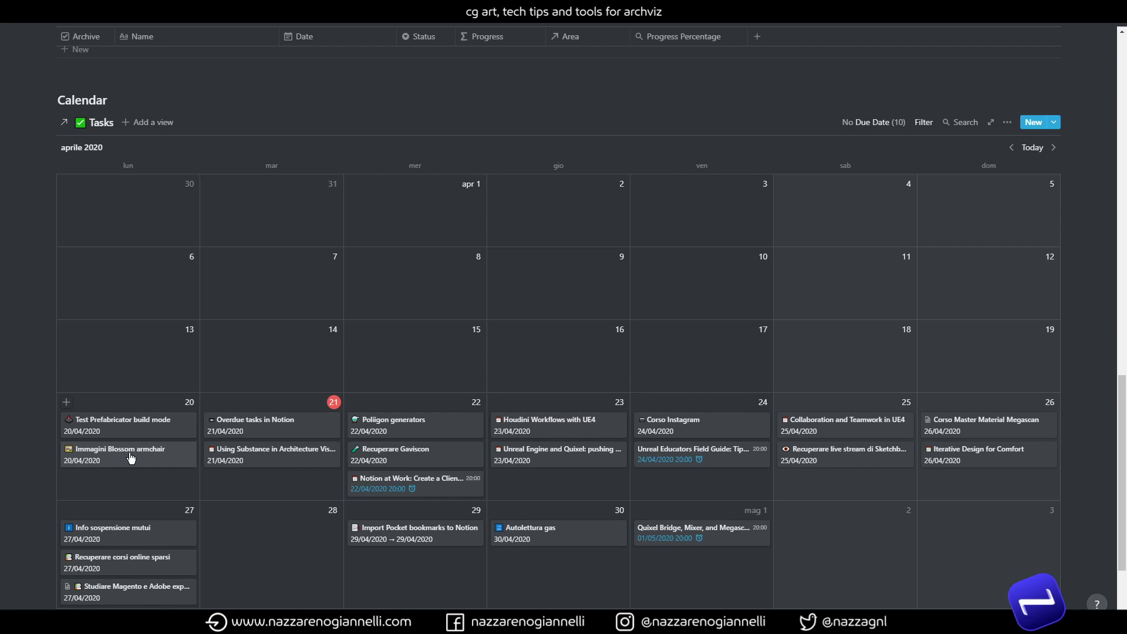
drag(118, 462, 263, 489)
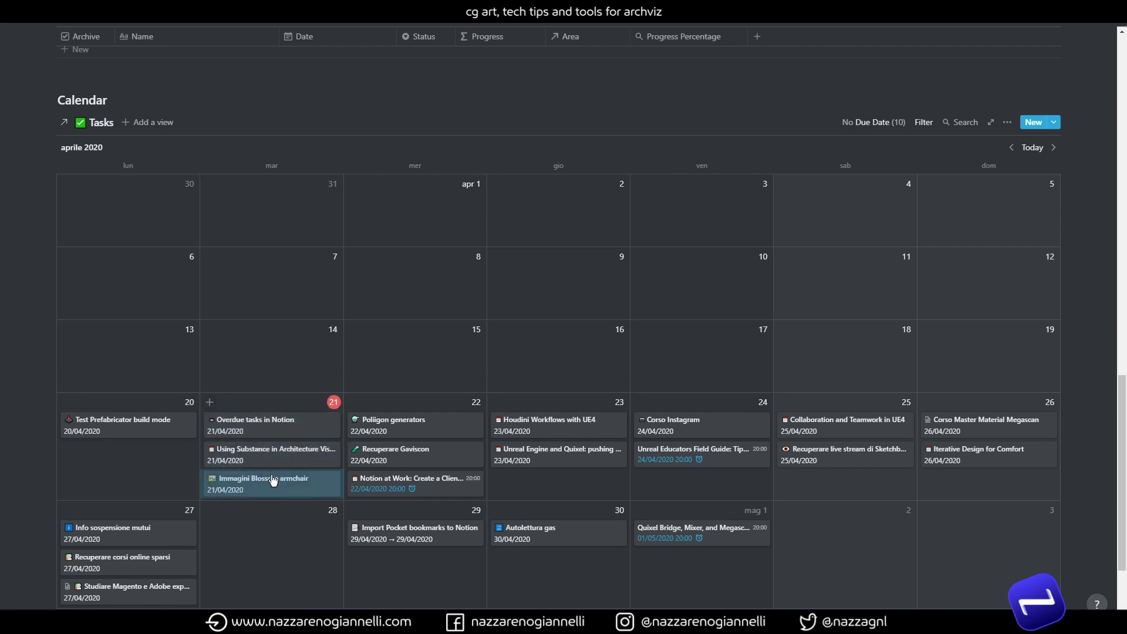
scroll(272, 480, up, 12)
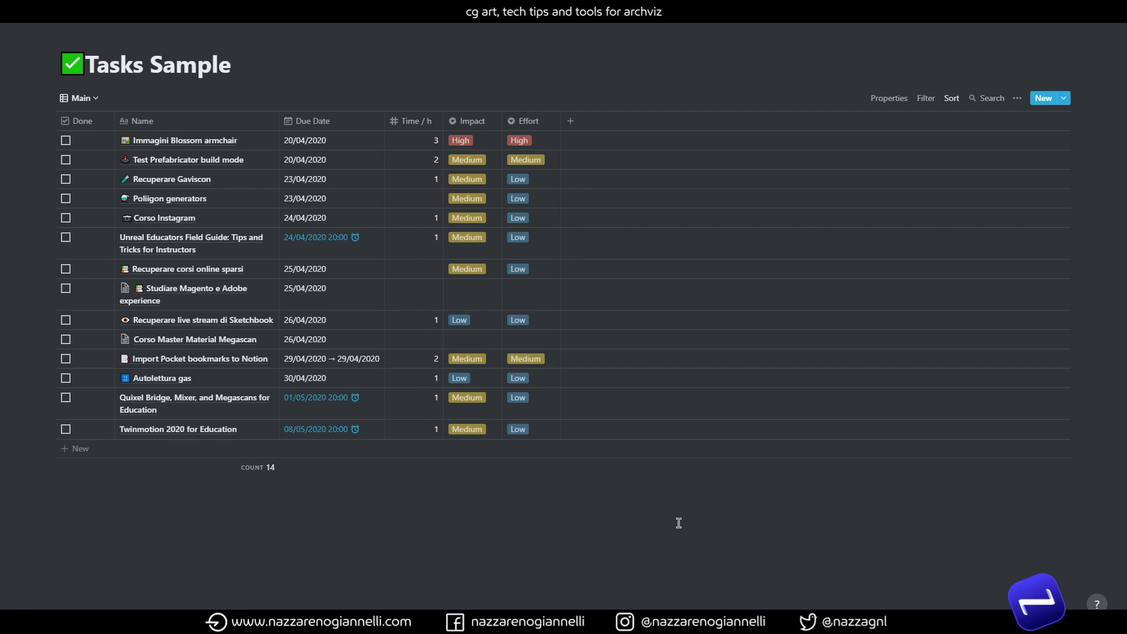
Add a new table column named Overdue with property type Formula.
click(570, 120)
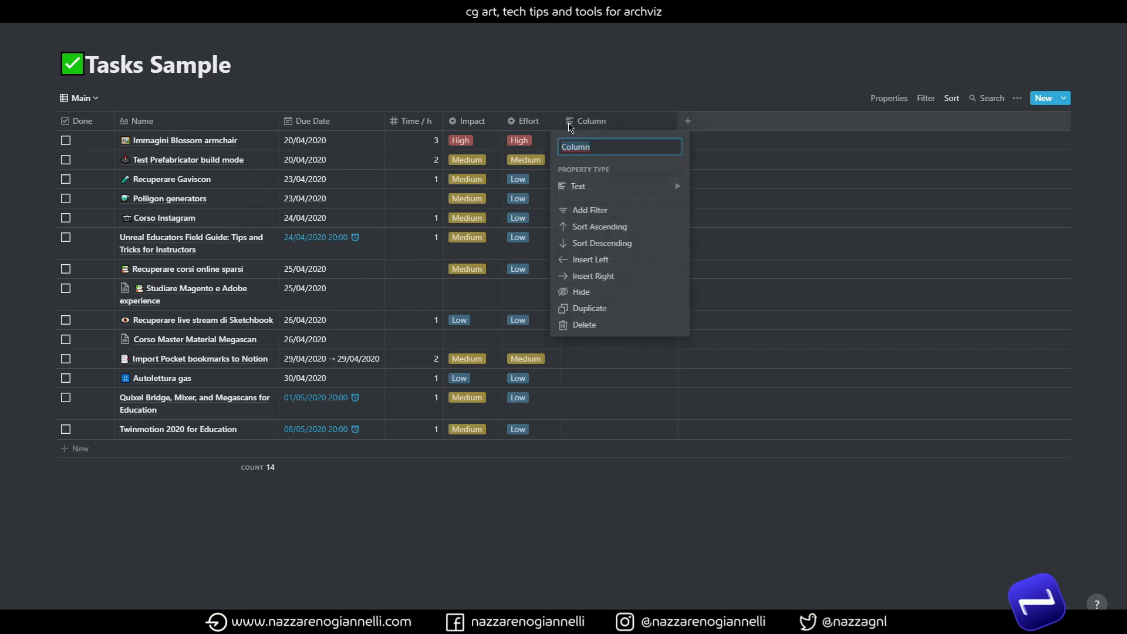
text(Overdue)
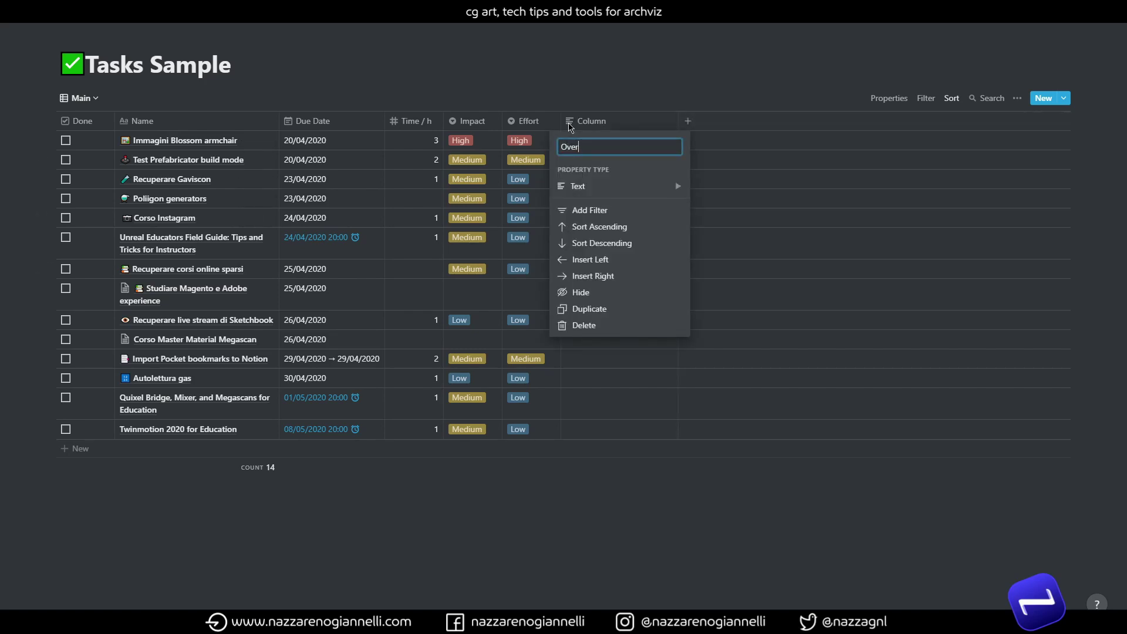
click(622, 186)
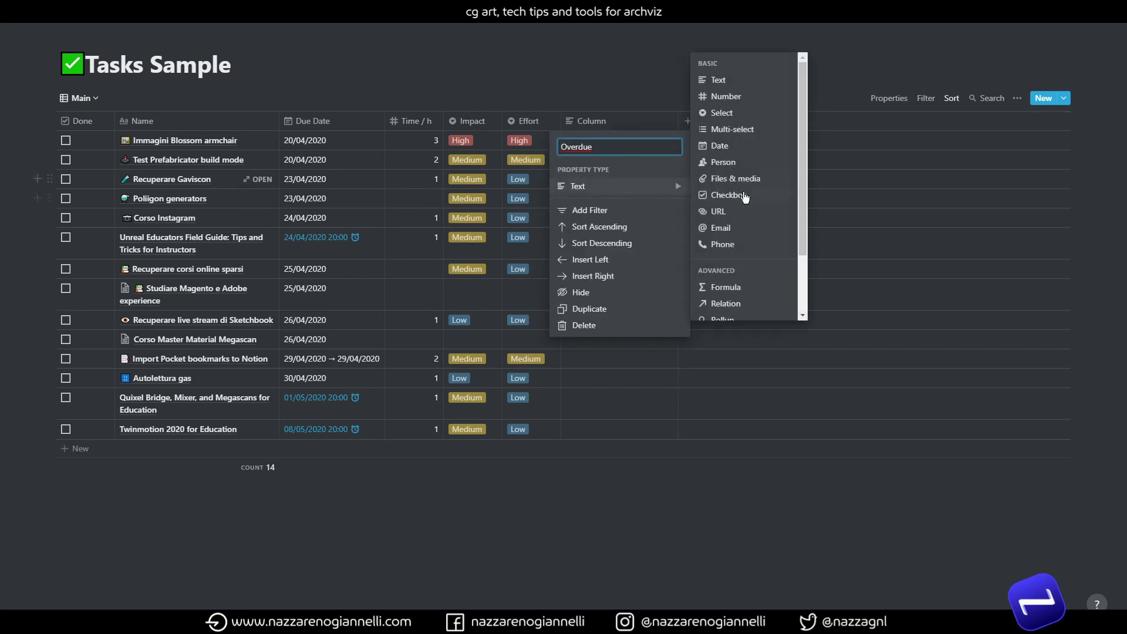
click(726, 287)
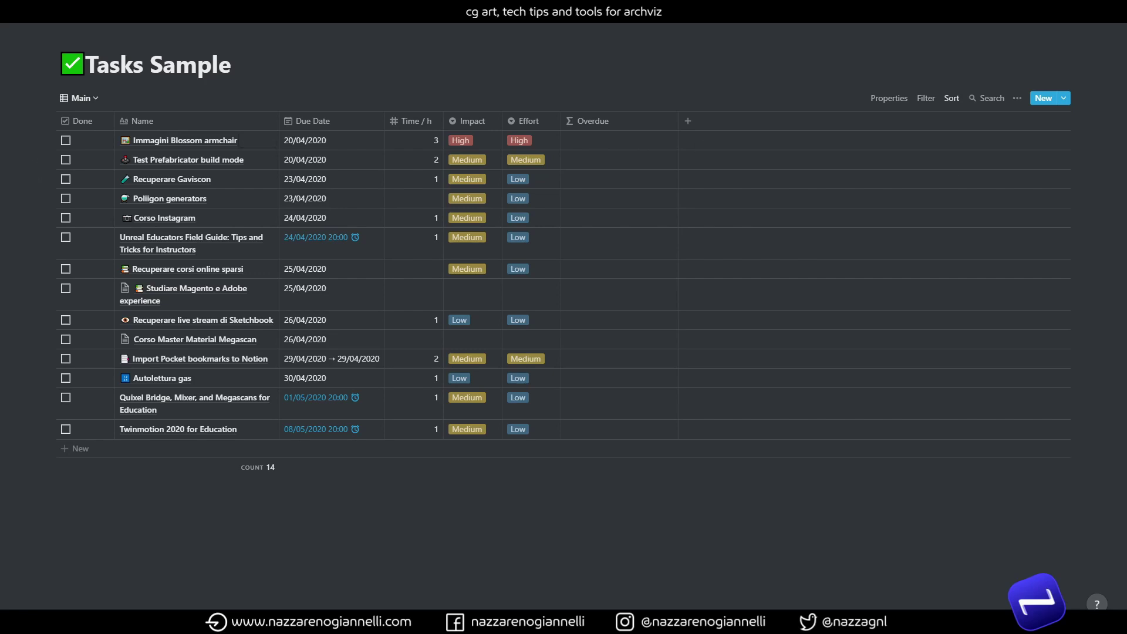
click(617, 150)
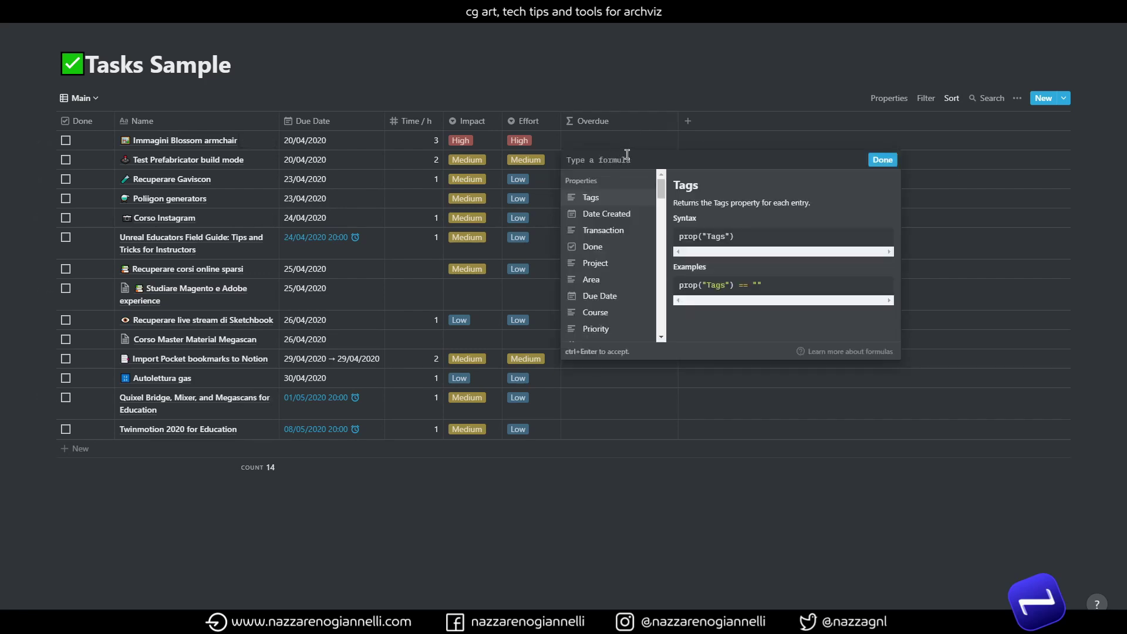
Start the Overdue formula as smaller(dateAdd(prop, inserting the dateAdd function.
text(smaller)
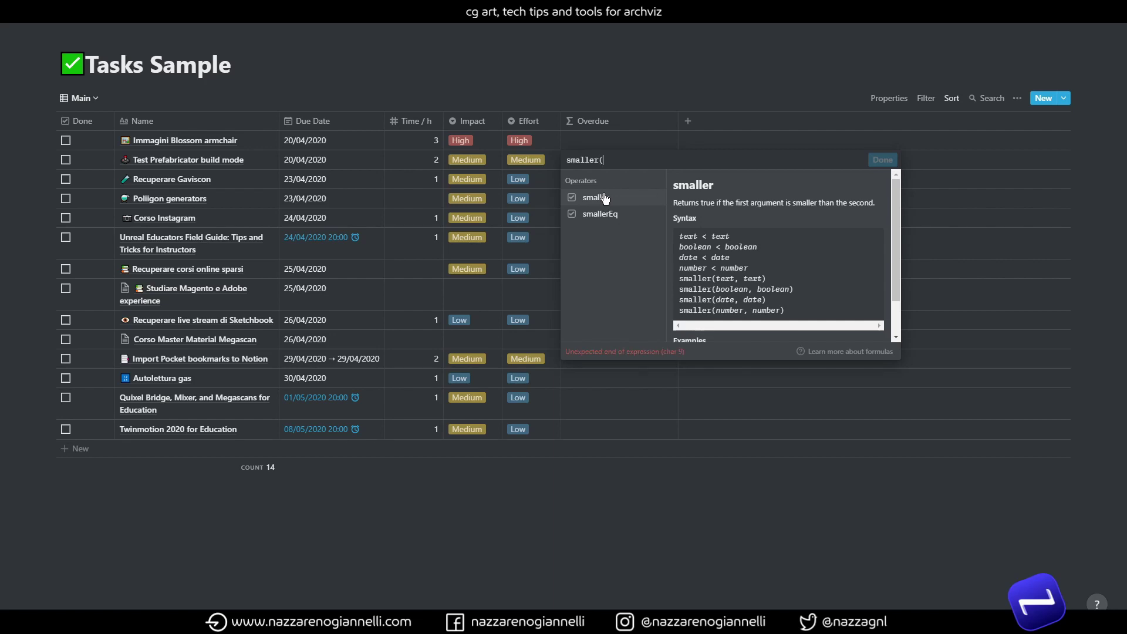
text(()
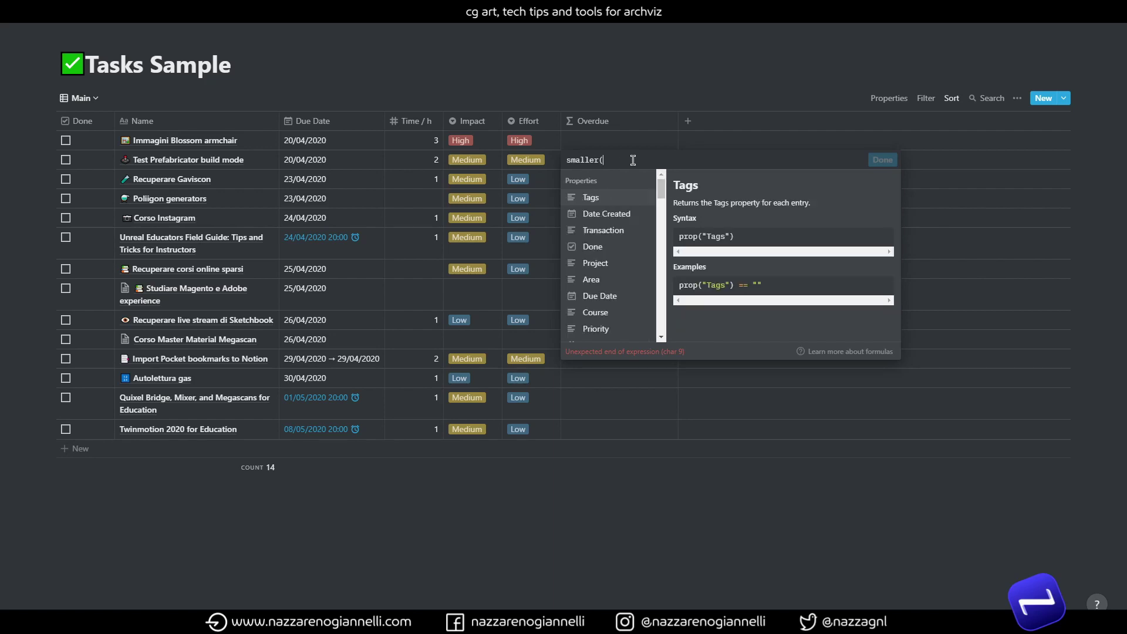
text(dateAdd)
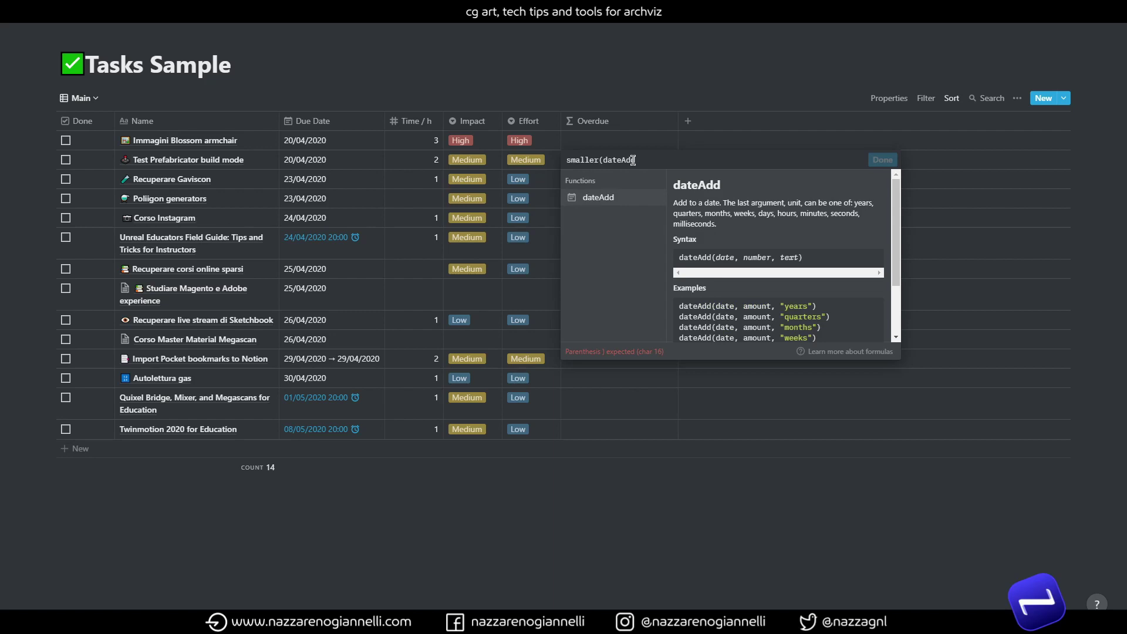
click(612, 203)
text(prop)
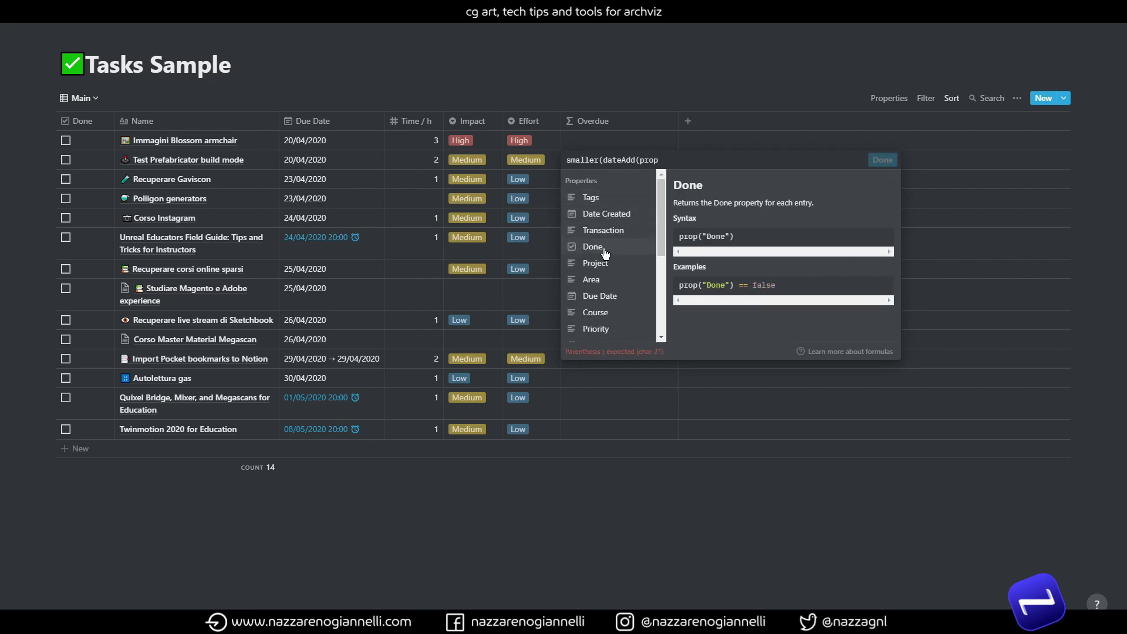
Insert prop("Due Date") as dateAdd's first argument, checking the dateAdd syntax help.
click(597, 299)
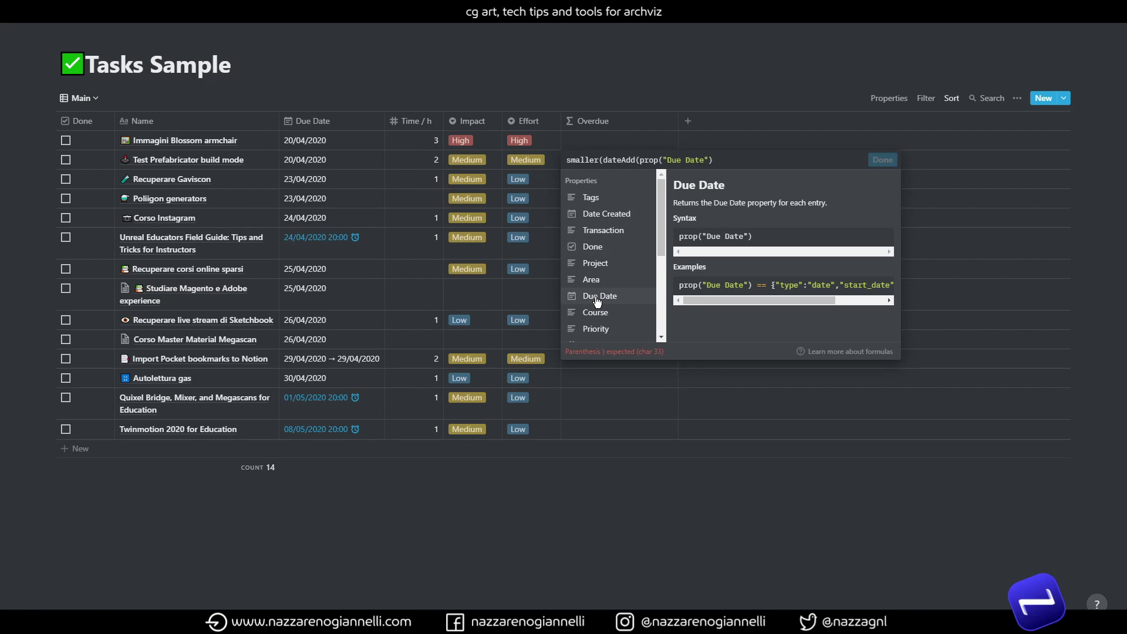
text(,)
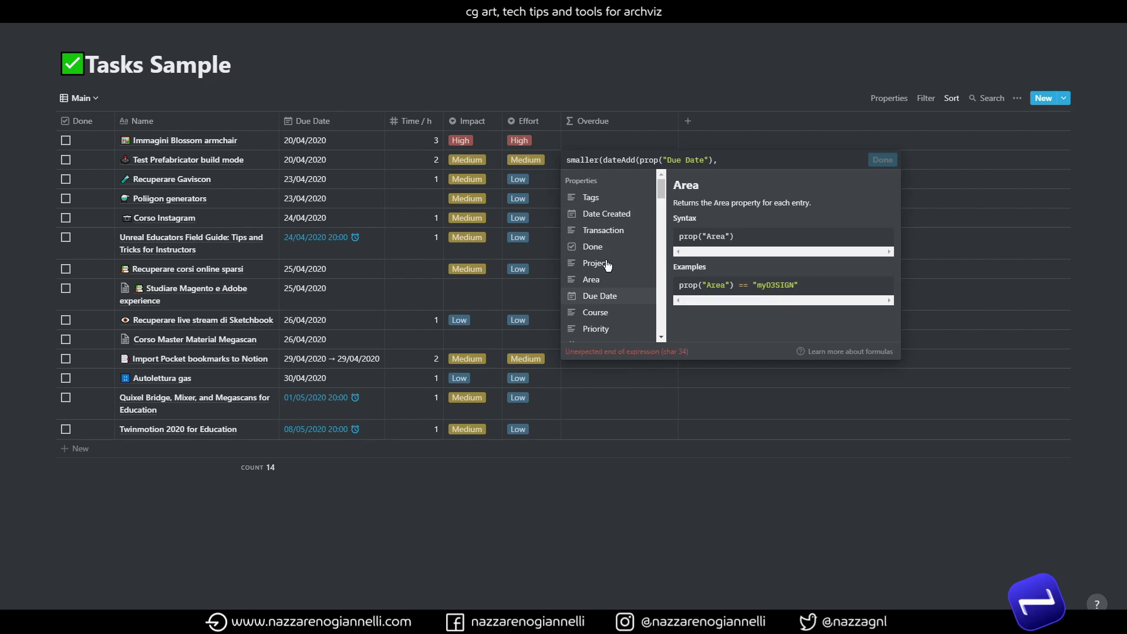
click(631, 162)
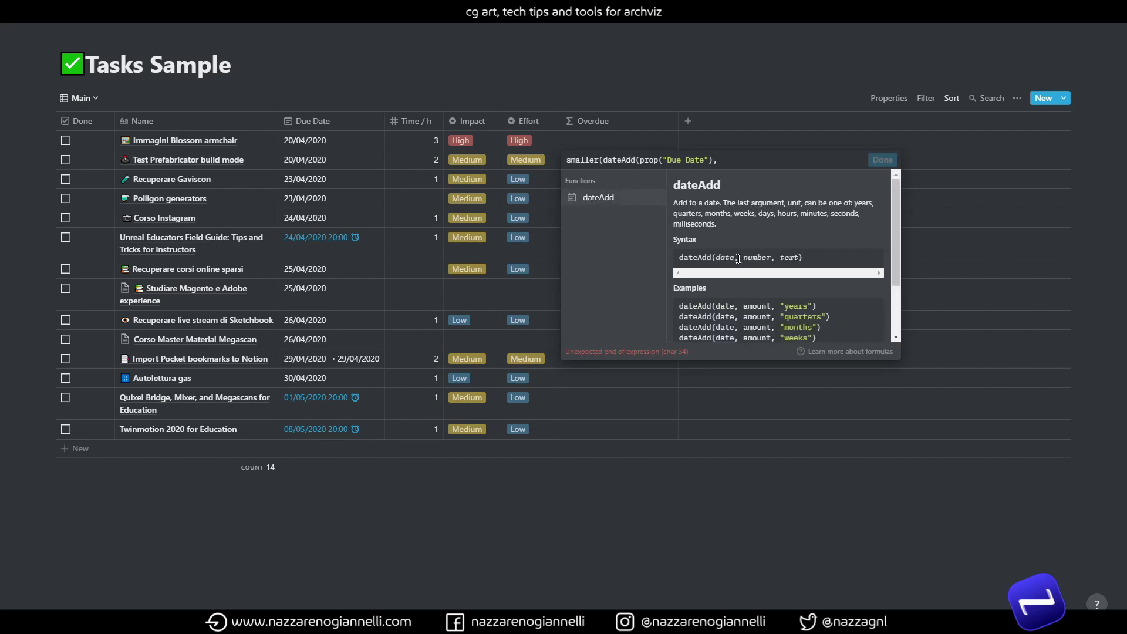
click(725, 161)
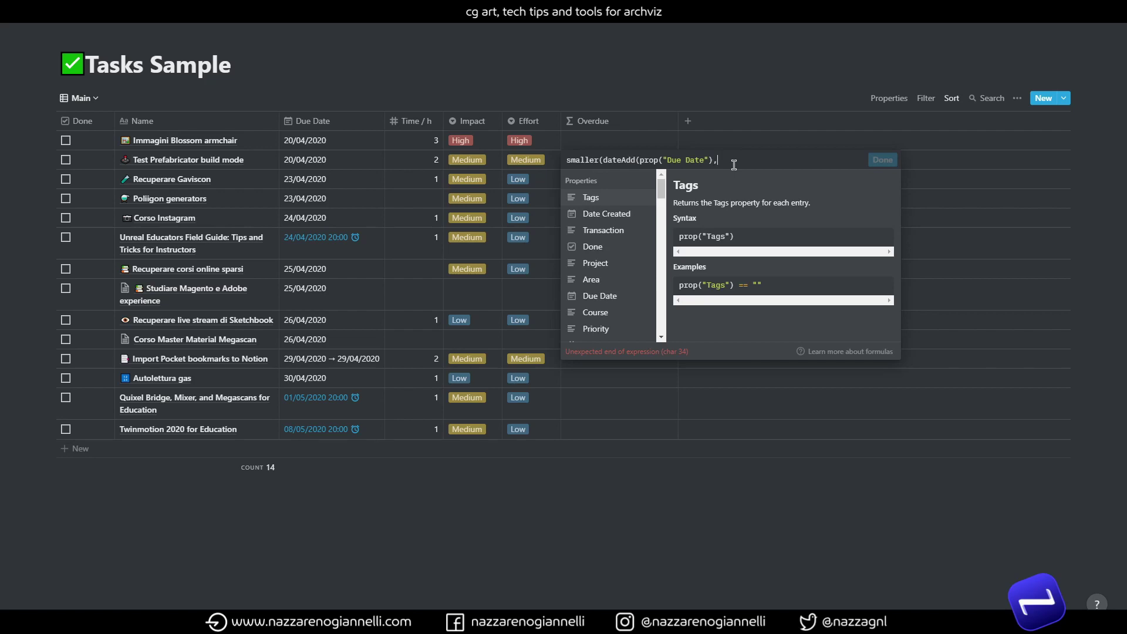
Complete dateAdd with the arguments 1, "days" and close its parenthesis.
text(1, ')
key(BackSpace)
text("days"))
click(619, 160)
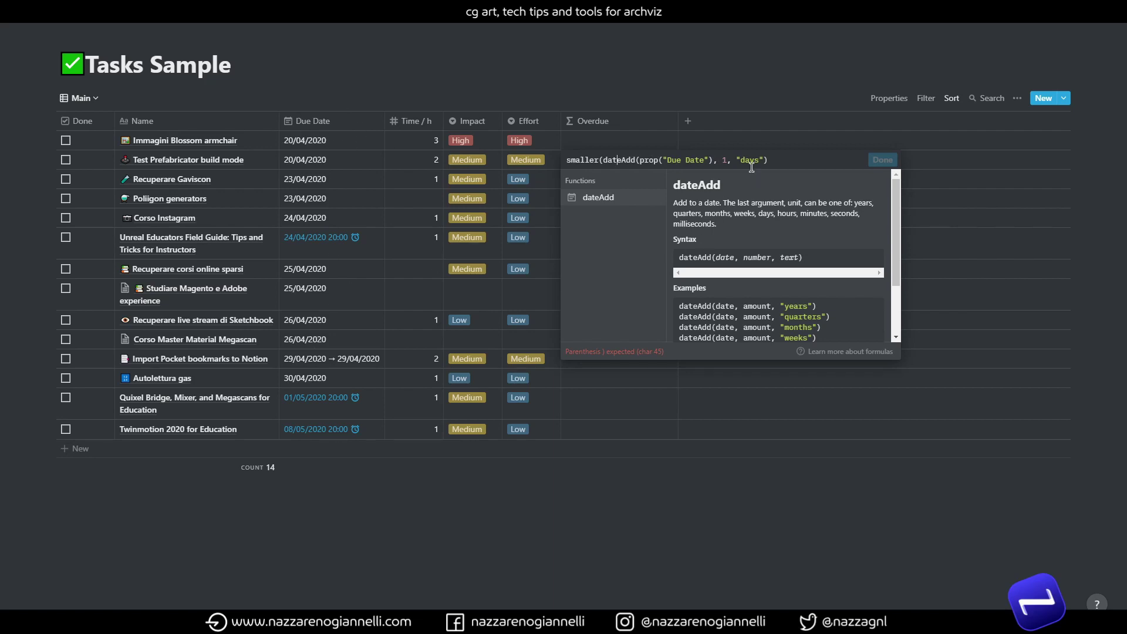
Append now()) so smaller compares the shifted Due Date against now().
click(592, 160)
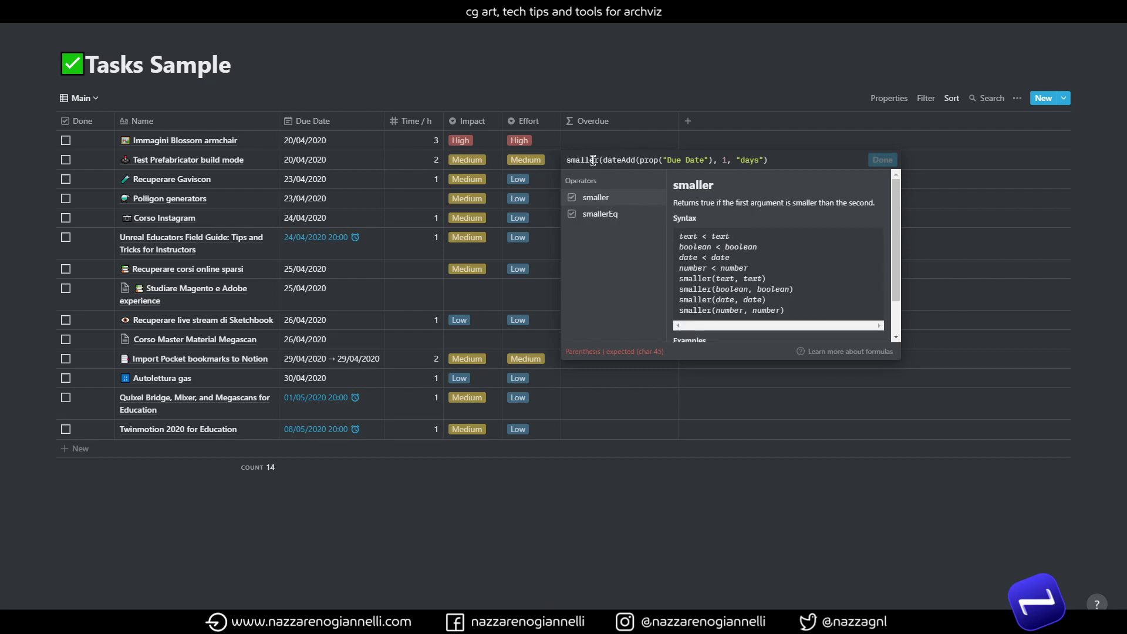
click(771, 159)
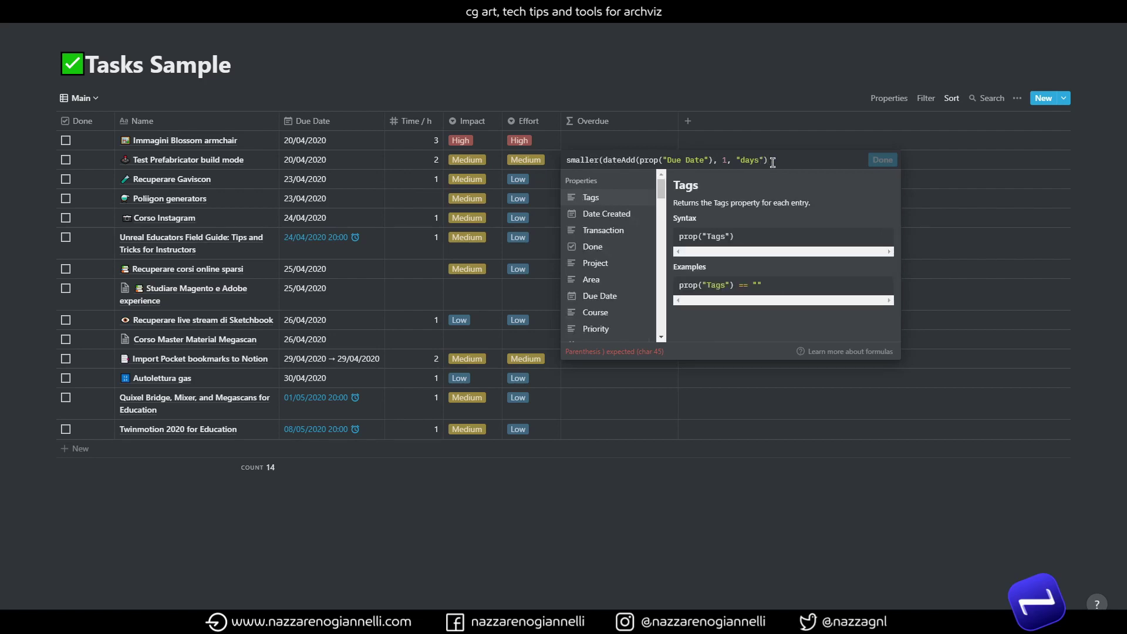
text(no)
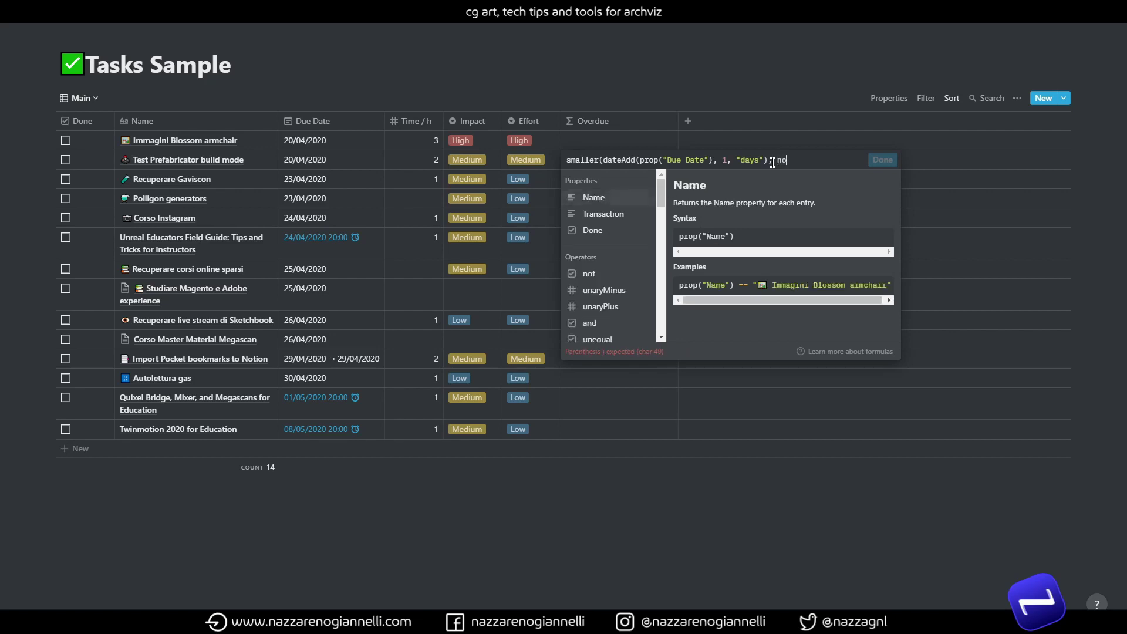
text(w()
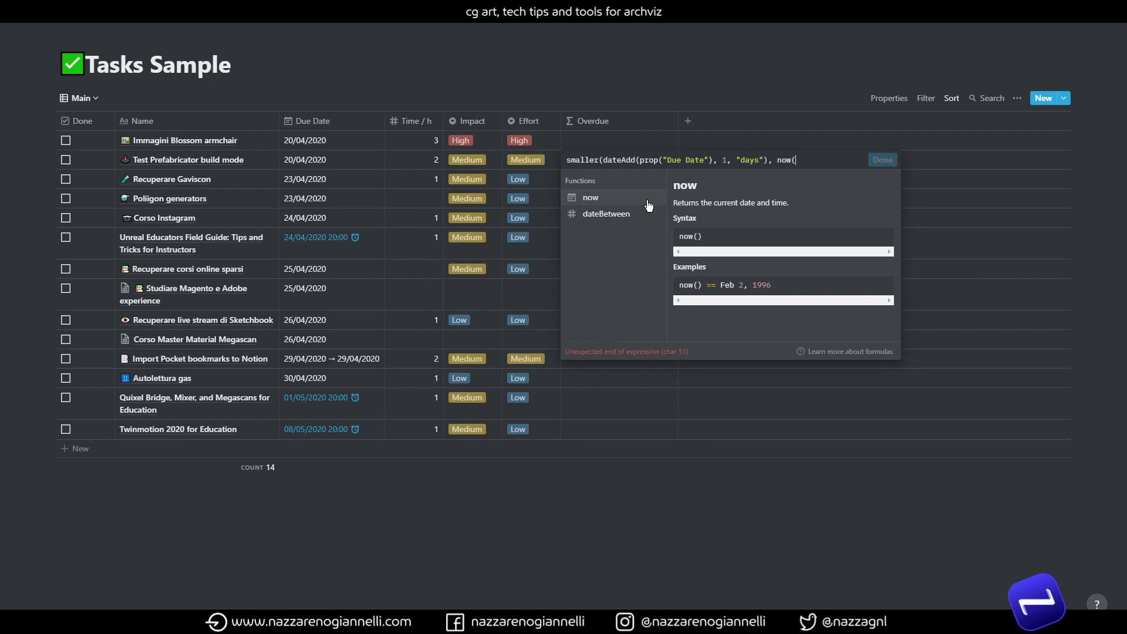
text()))
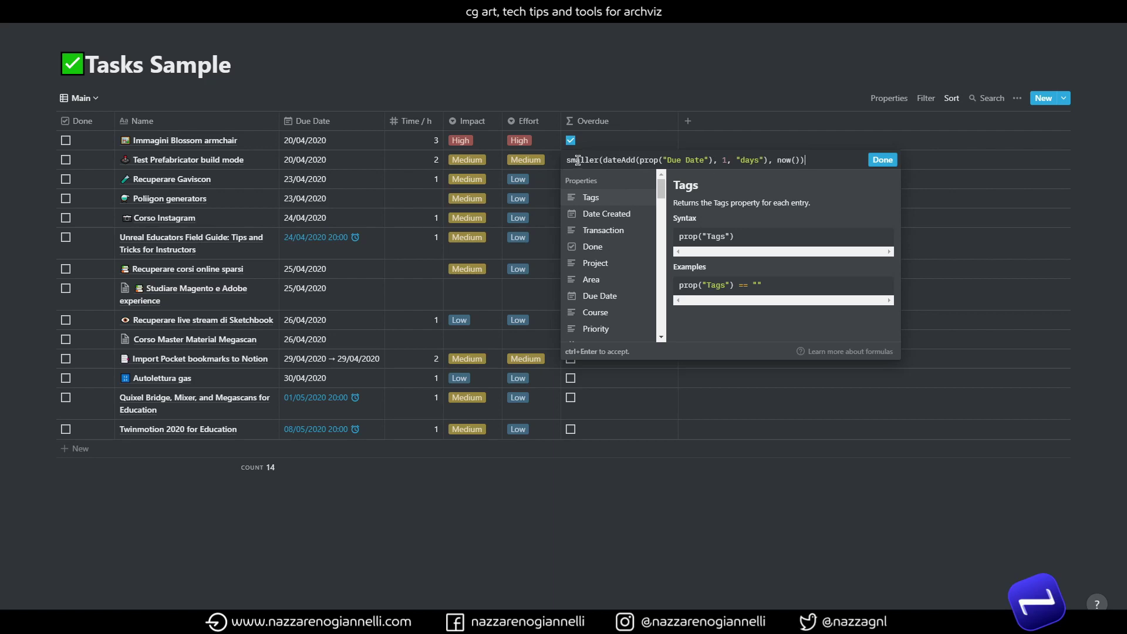
Apply the Overdue formula and change Recuperare Gaviscon's due date to 14 April 2020.
click(881, 168)
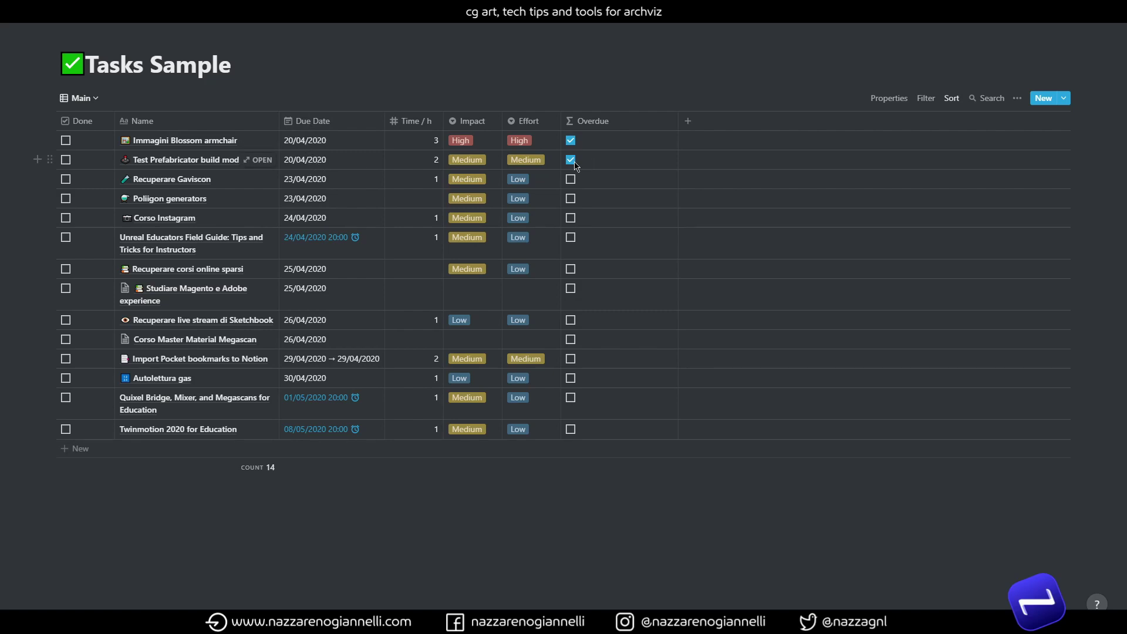
click(296, 181)
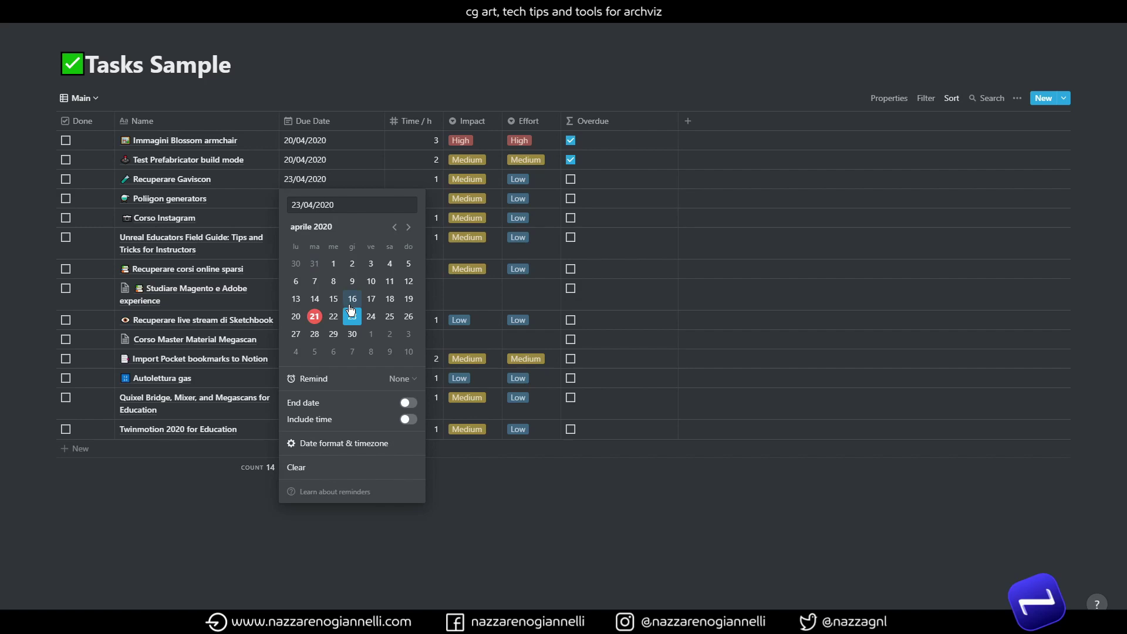
click(315, 299)
key(Escape)
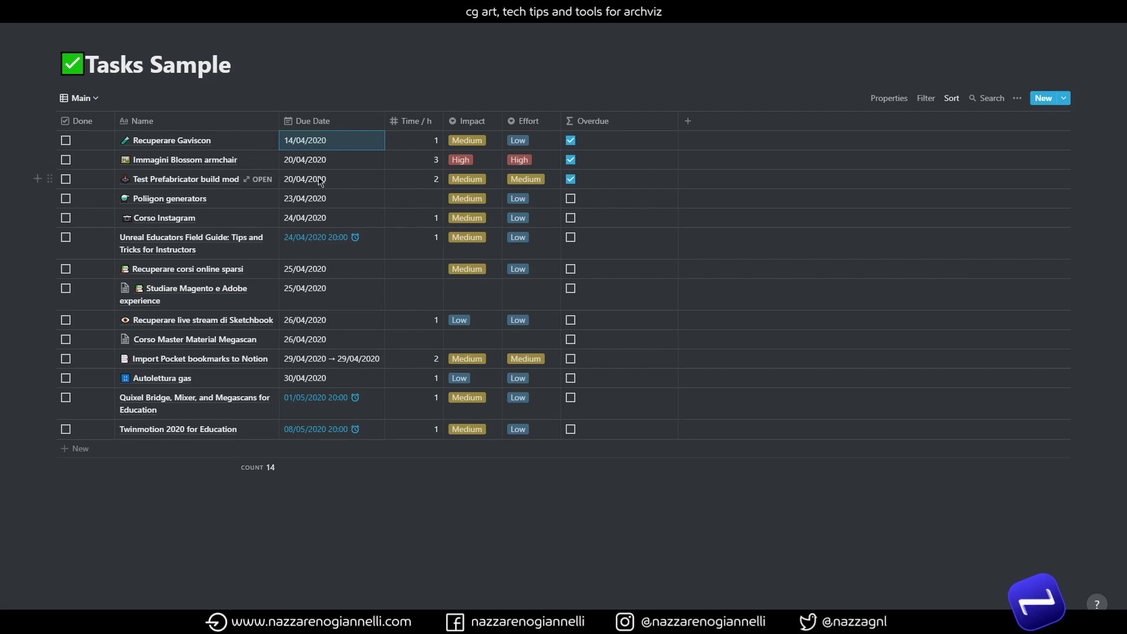
click(640, 155)
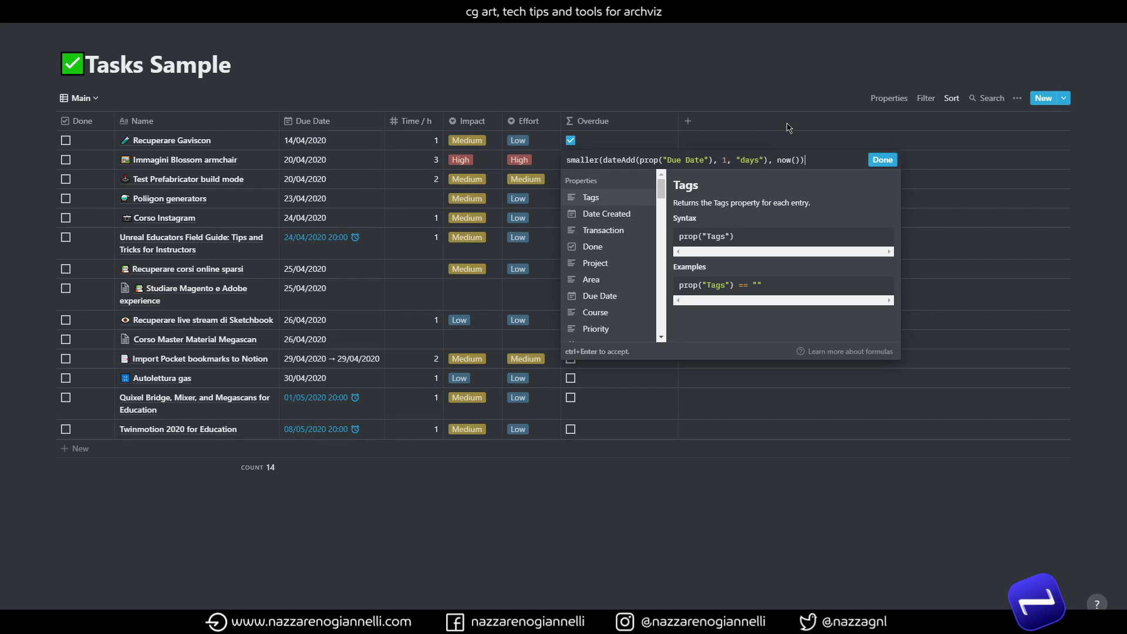
Apply the dateAdd/now Overdue formula and drag the Overdue column narrower.
click(882, 160)
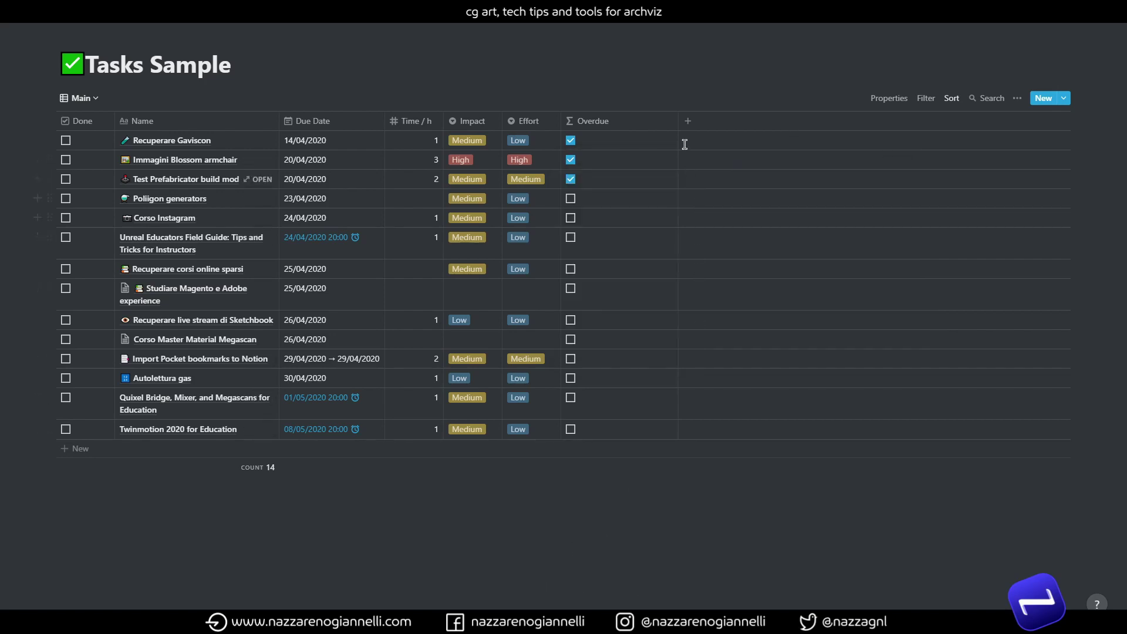
drag(676, 120, 630, 121)
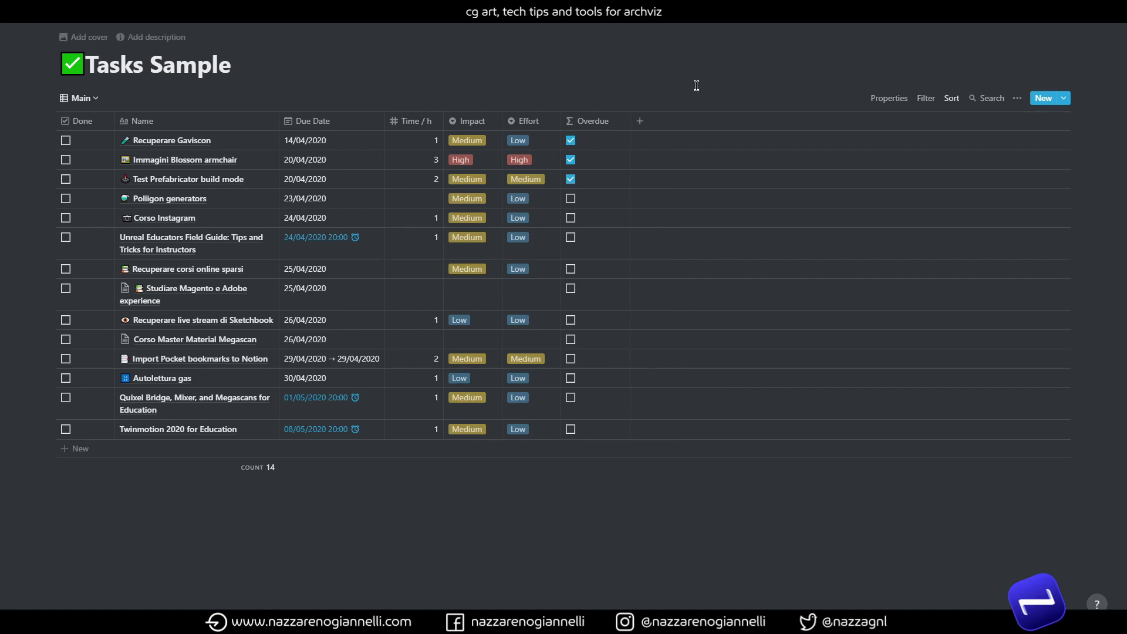
Add a stray new property to the table, then delete it.
click(640, 121)
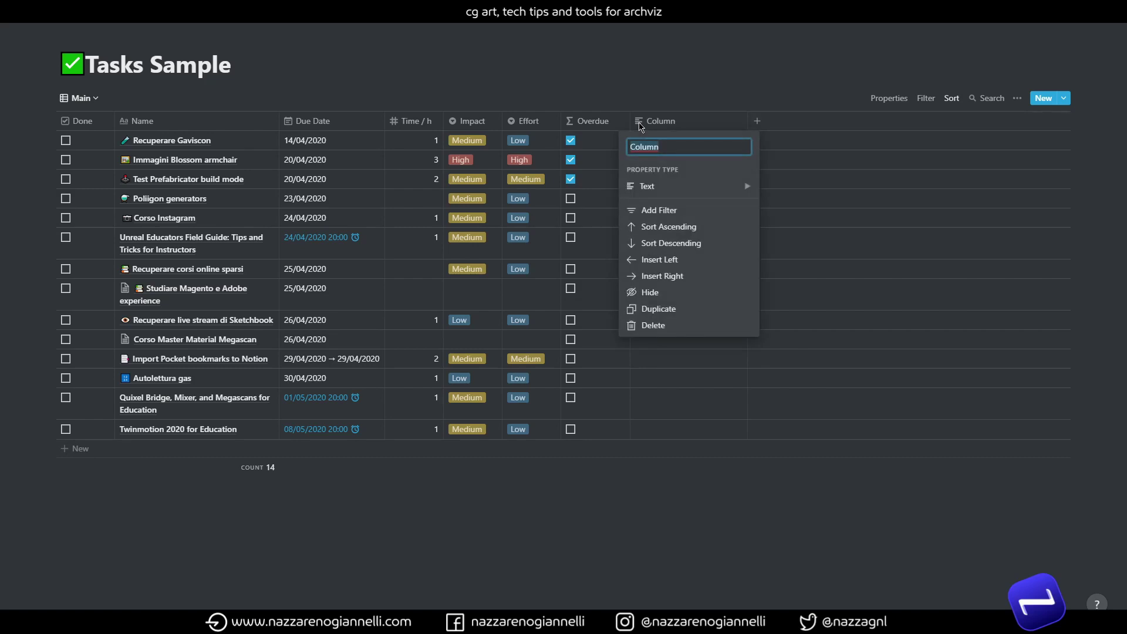
click(765, 101)
click(714, 122)
click(684, 327)
click(571, 327)
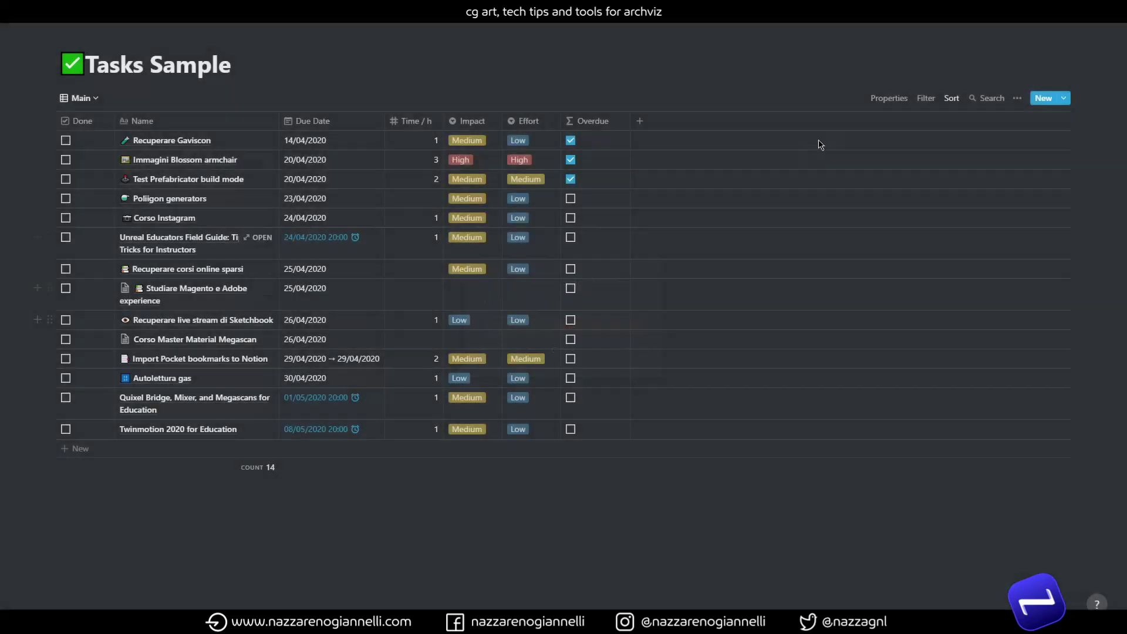
Show the Priority Matrix and Priority columns and move Overdue ahead of them.
click(887, 99)
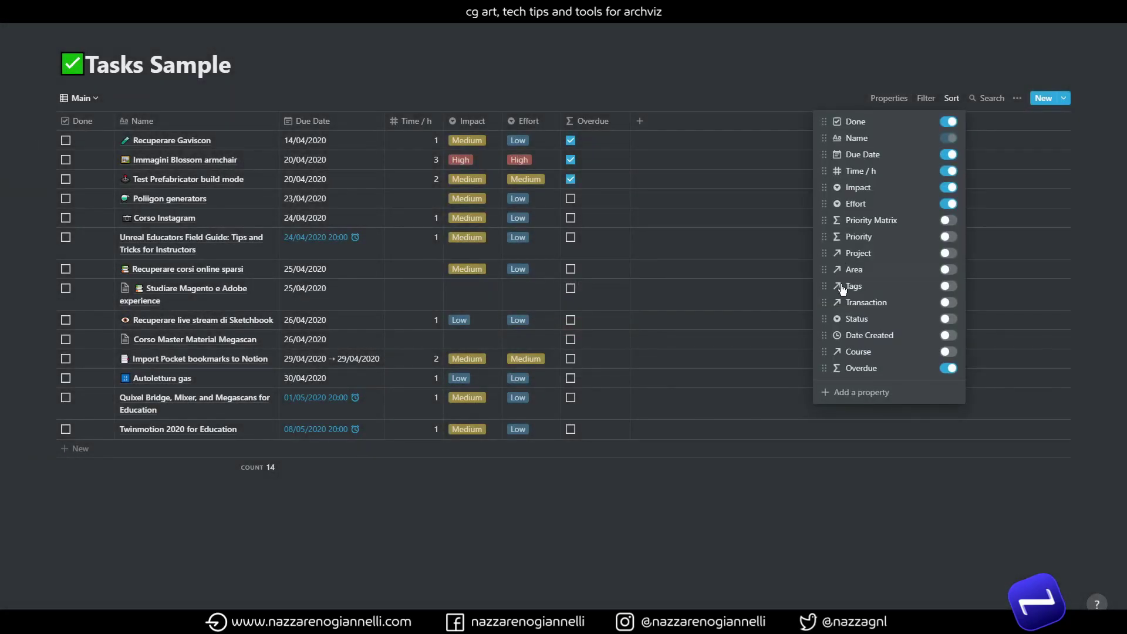
click(949, 222)
click(949, 237)
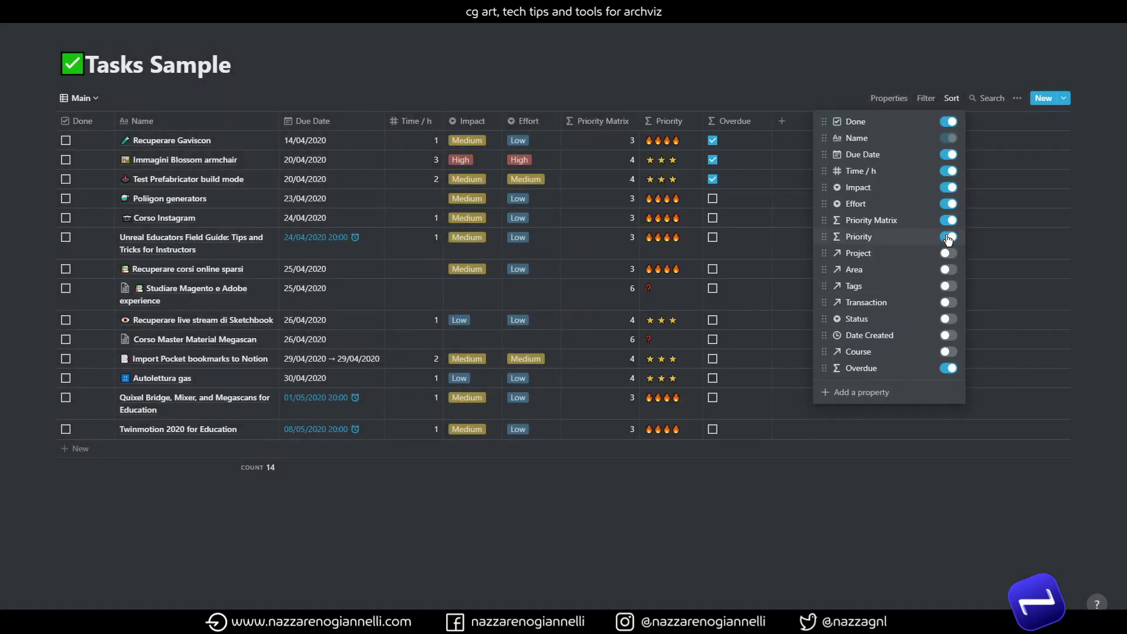
key(Escape)
drag(728, 121, 673, 118)
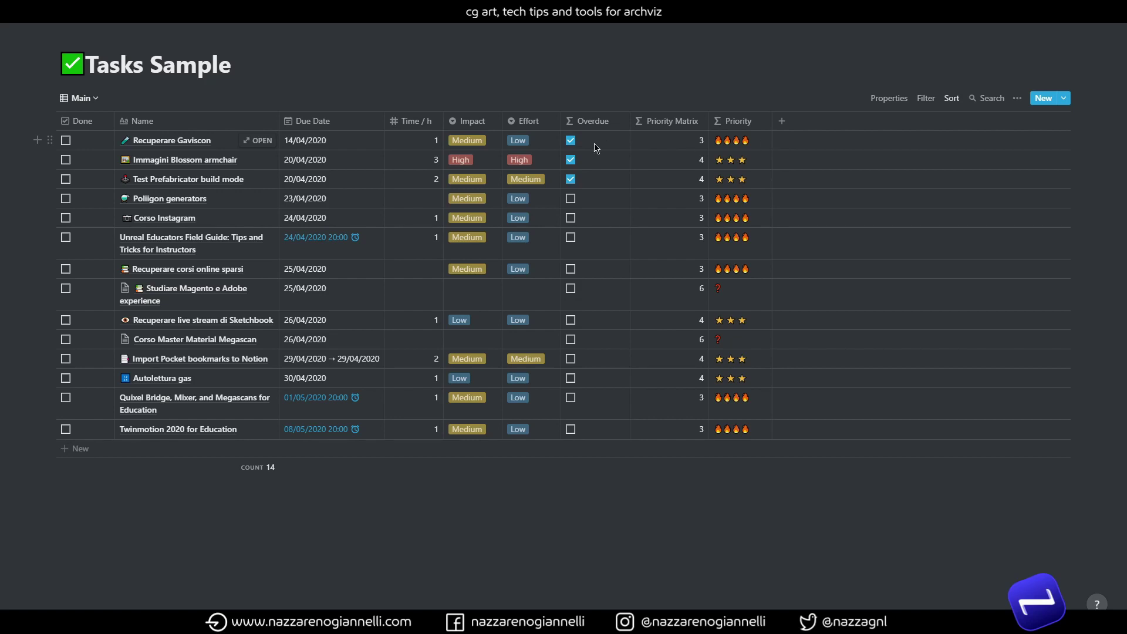
View the Priority formula, close it, then open the Priority Matrix formula.
click(760, 145)
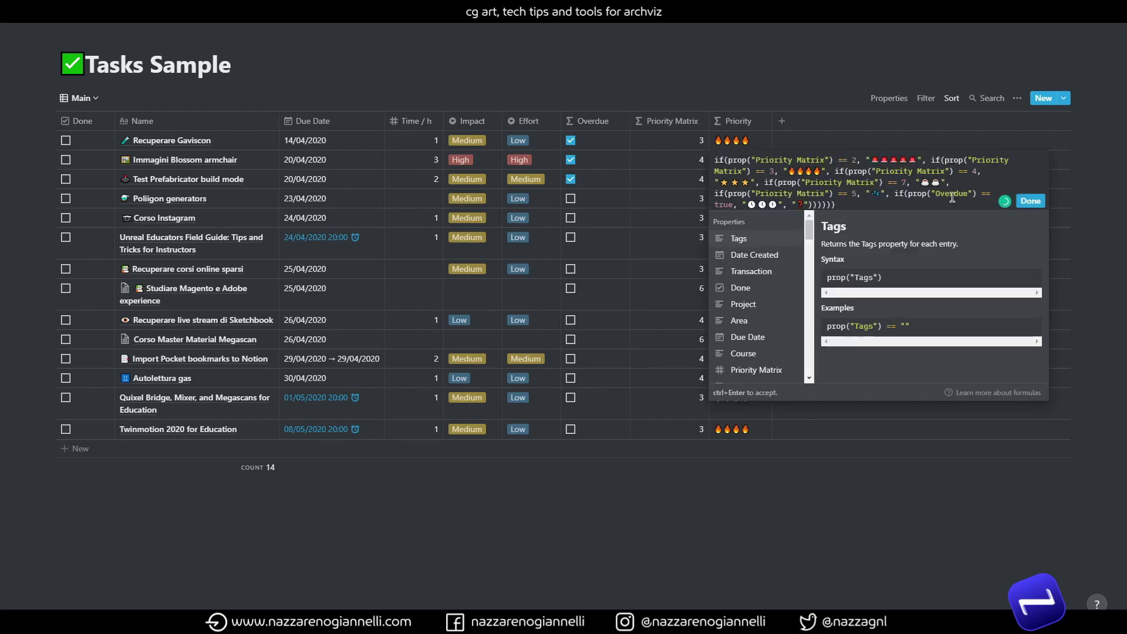
click(672, 147)
click(675, 144)
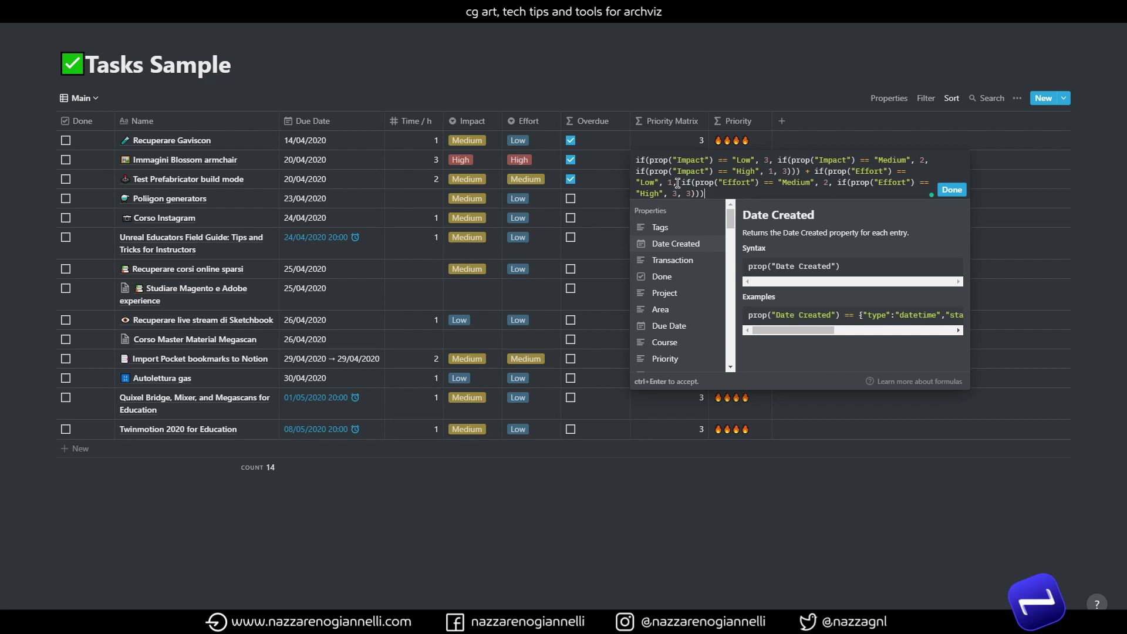
Prefix the Priority Matrix formula with if(prop("Overdue"), as its condition.
click(637, 159)
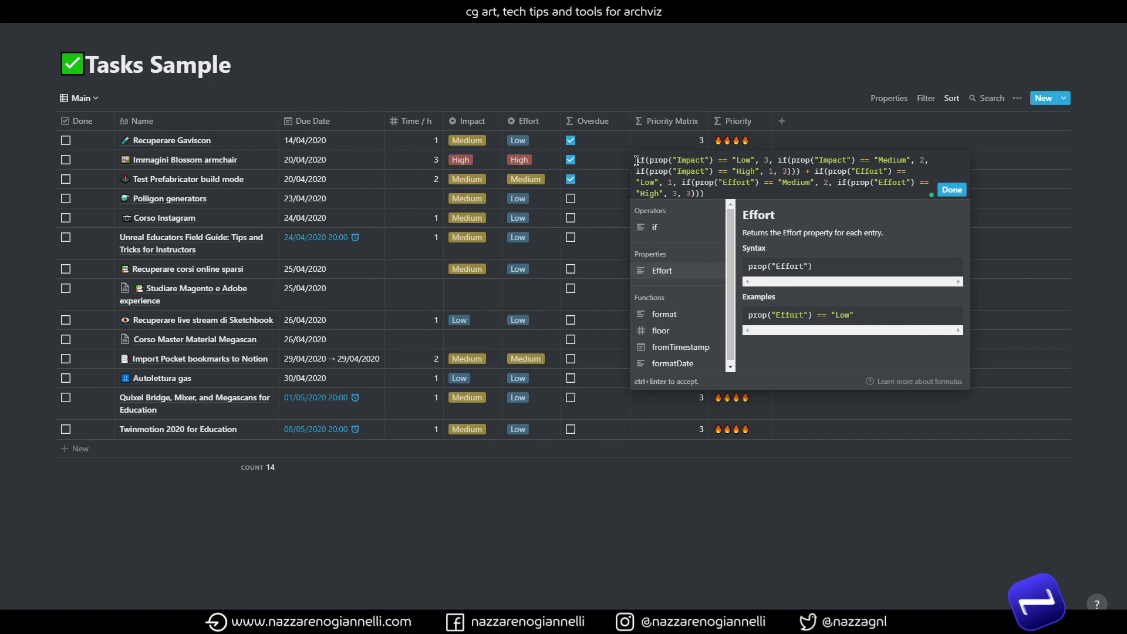
text(if)
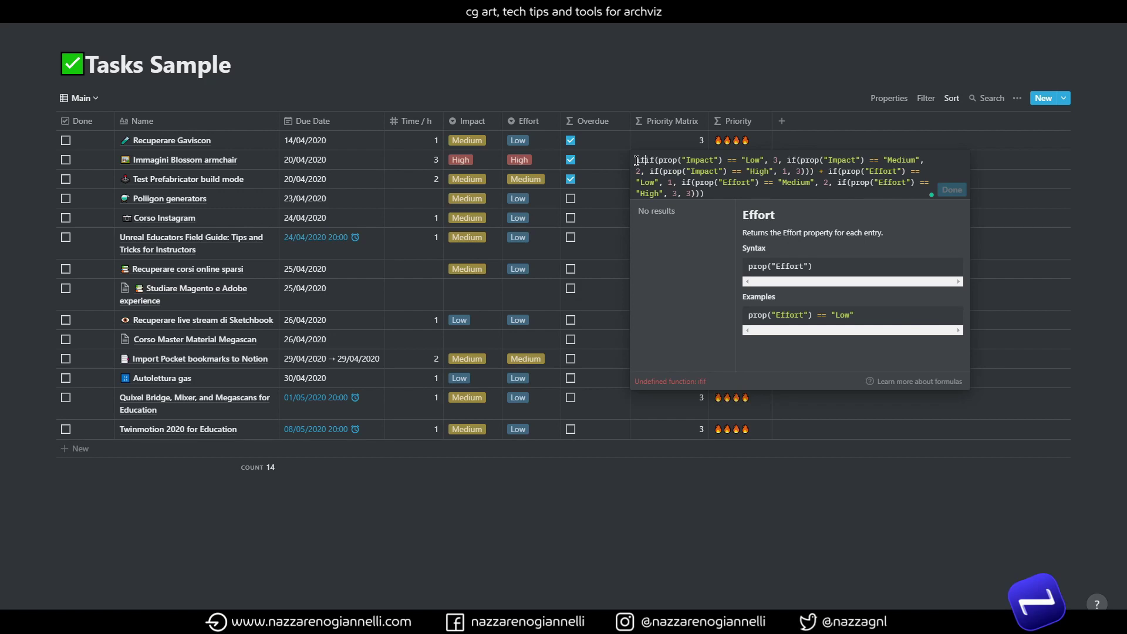
text(9pro)
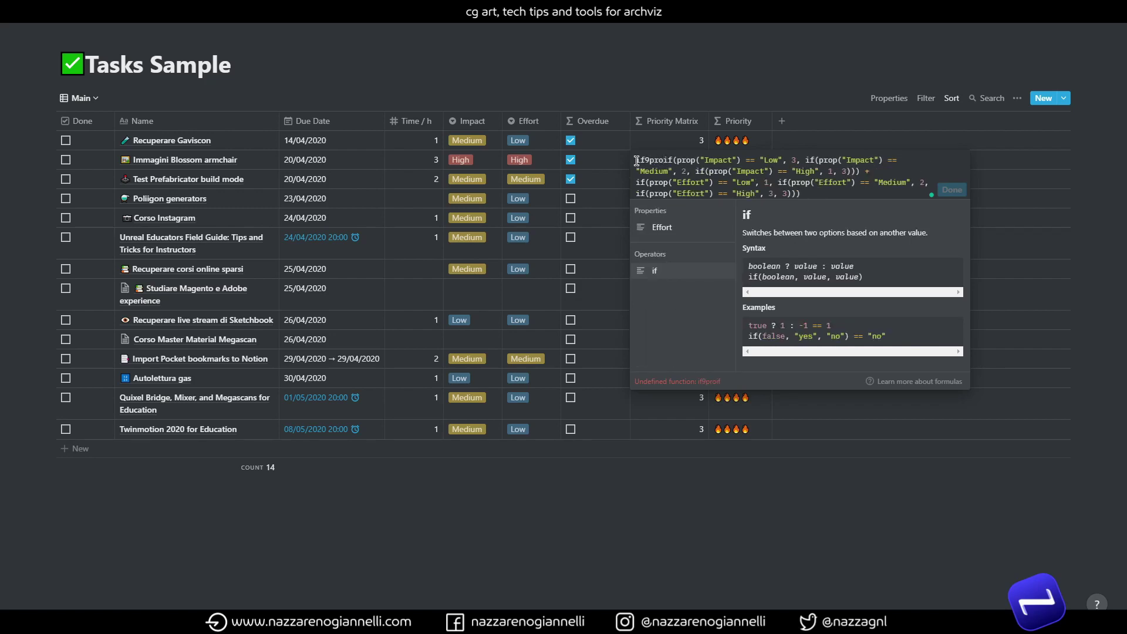
key(BackSpace)
key(BackSpace)
key(BackSpace)
key(BackSpace)
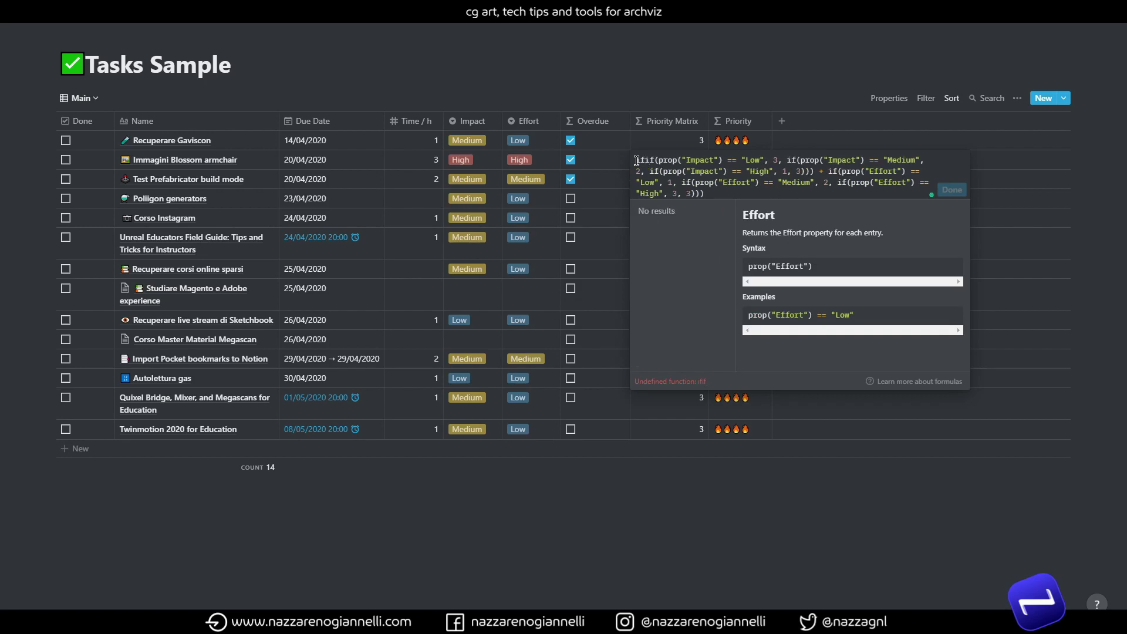
text((prop)
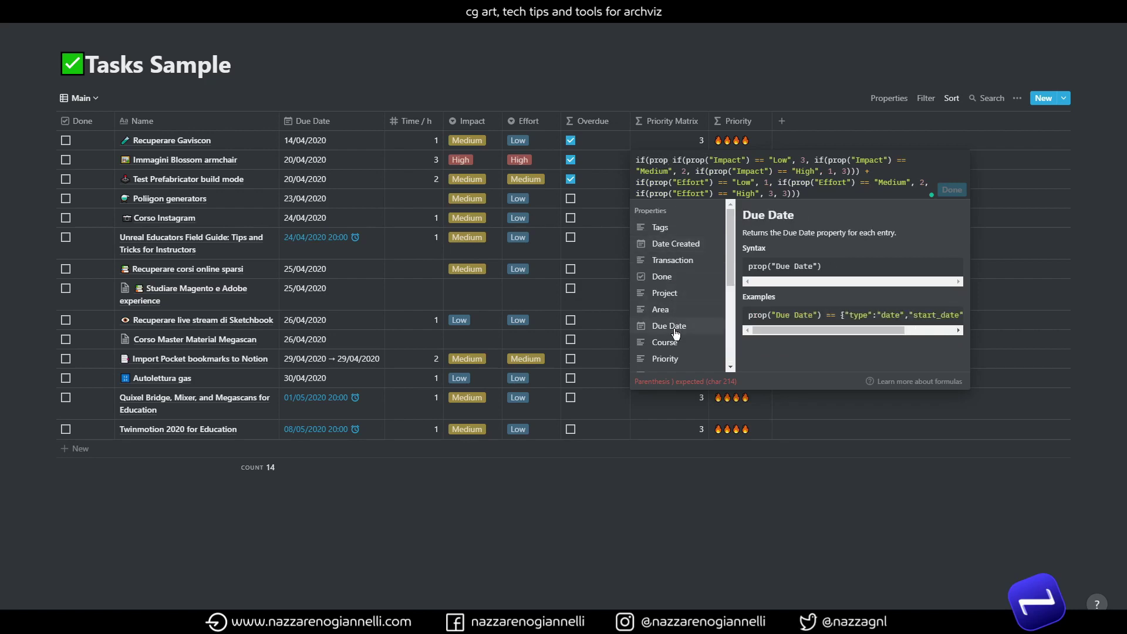
scroll(676, 333, down, 2)
scroll(676, 333, down, 2)
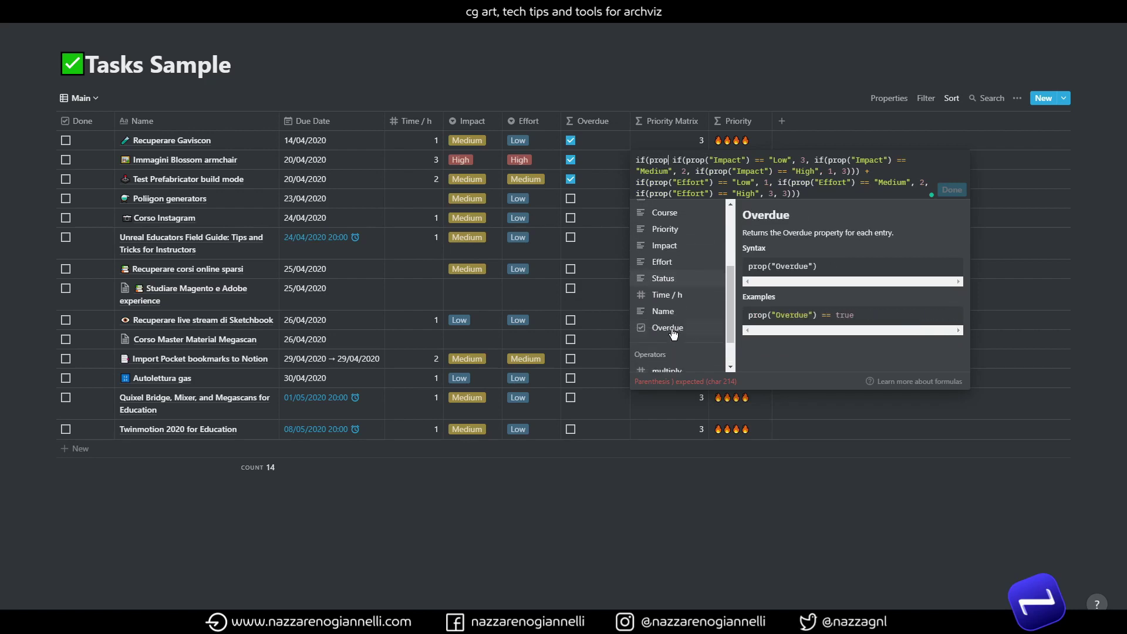
click(667, 330)
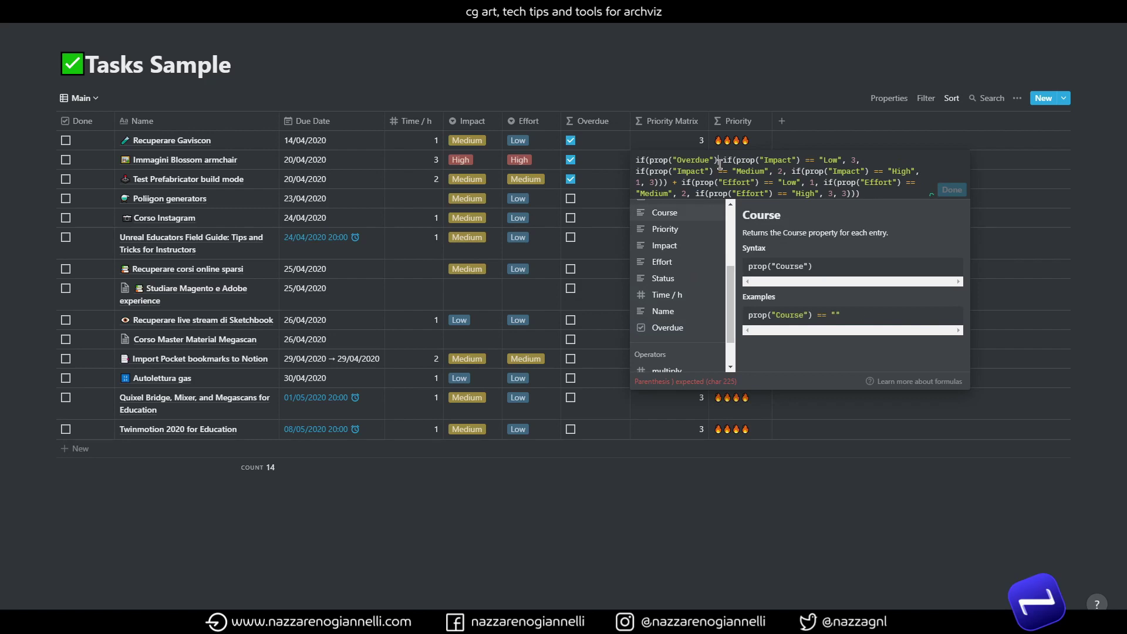
text(,)
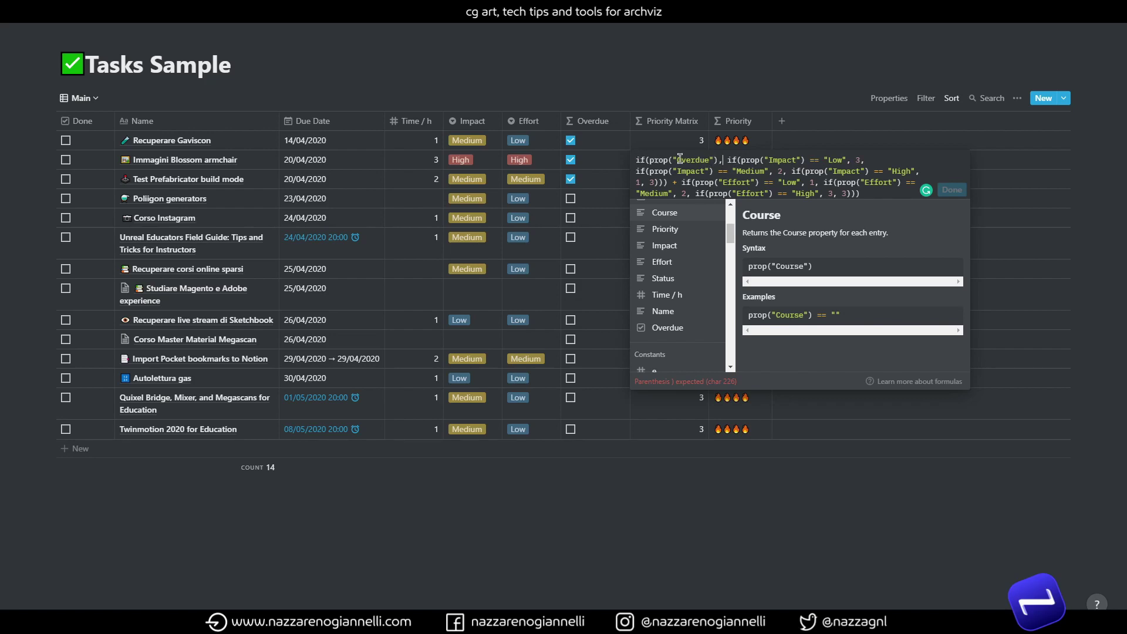
Make the Priority Matrix formula return -5 when Overdue, then add its closing parenthesis.
click(720, 160)
text(, -5)
text(,)
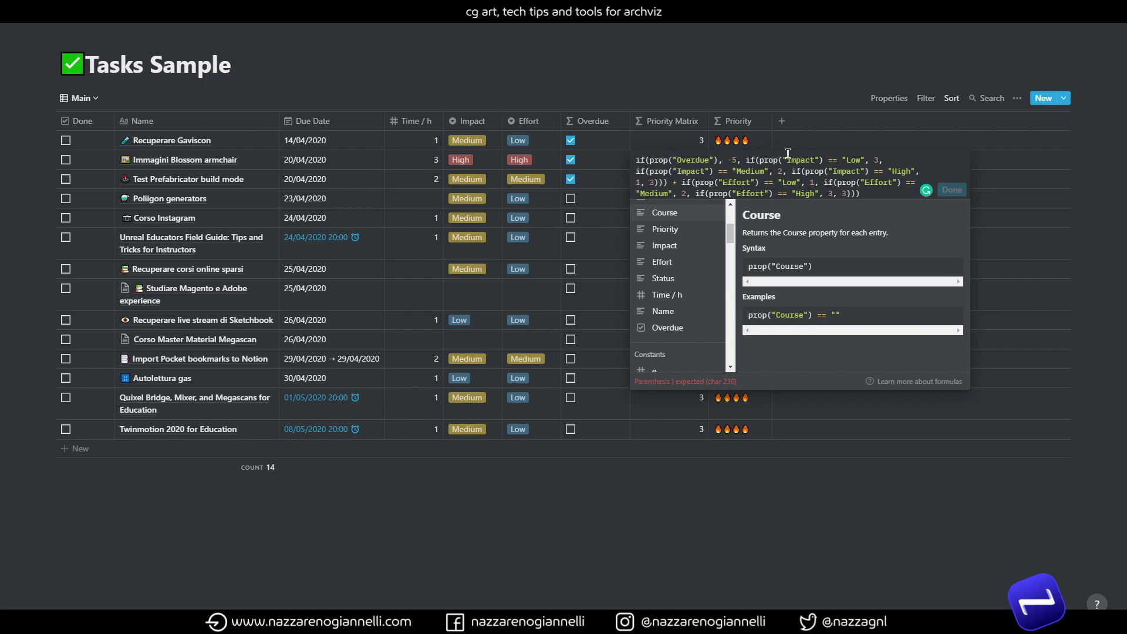
mouse_move(925, 199)
click(867, 194)
text())
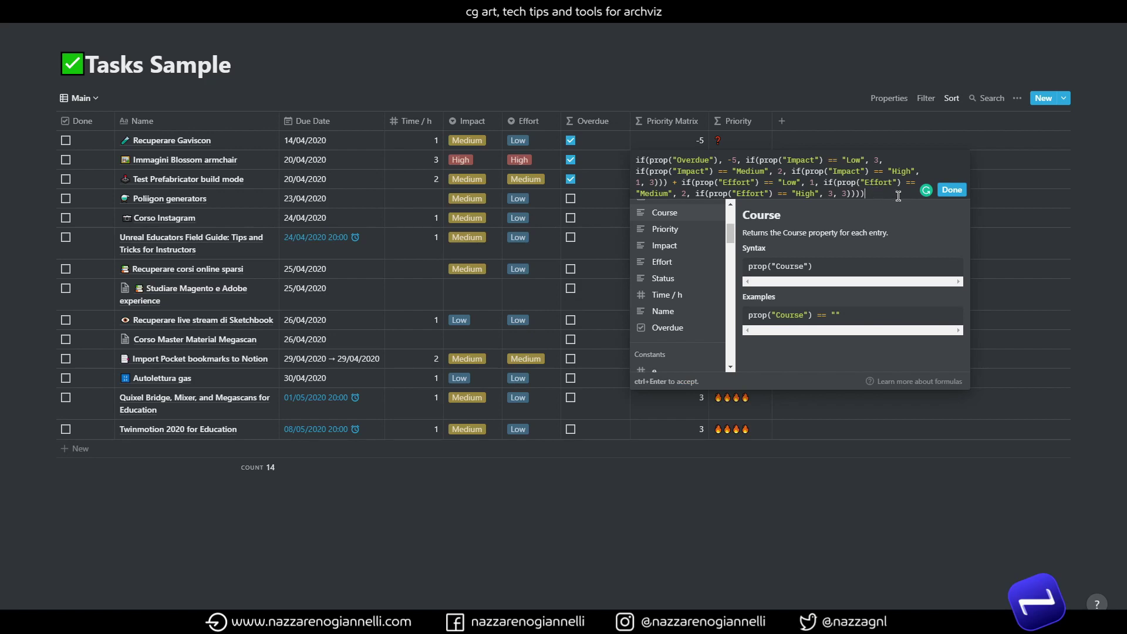
Apply the edited Priority Matrix formula so the three overdue tasks score -5.
click(951, 190)
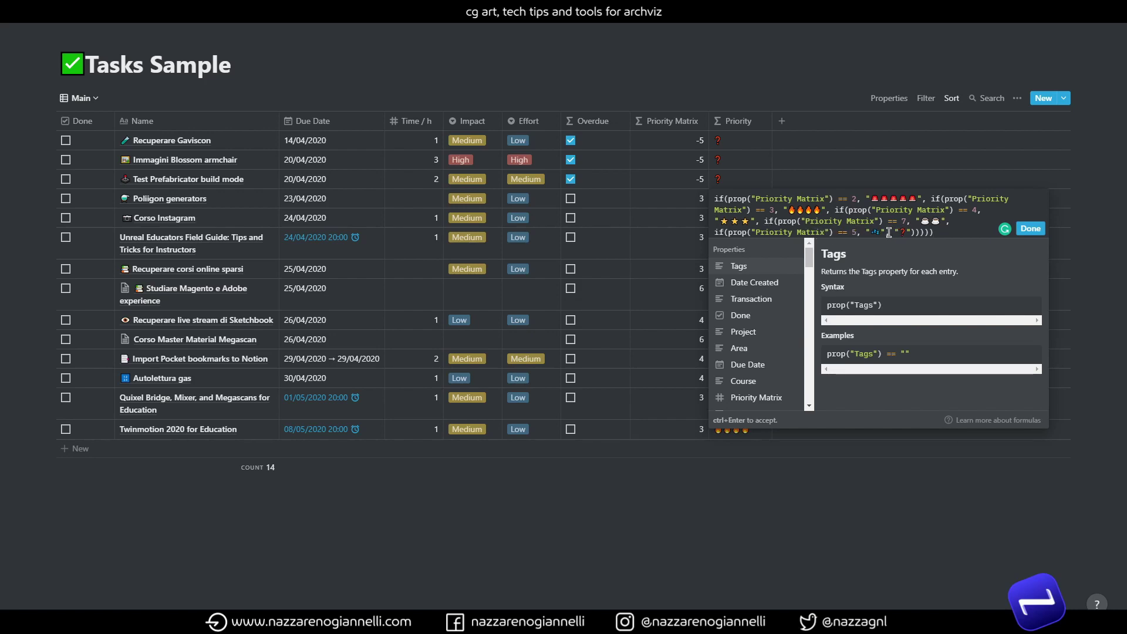
Add an if(prop("Overdue") == true, branch after the last emoji option in the Priority formula.
click(889, 232)
text(,)
key(Right)
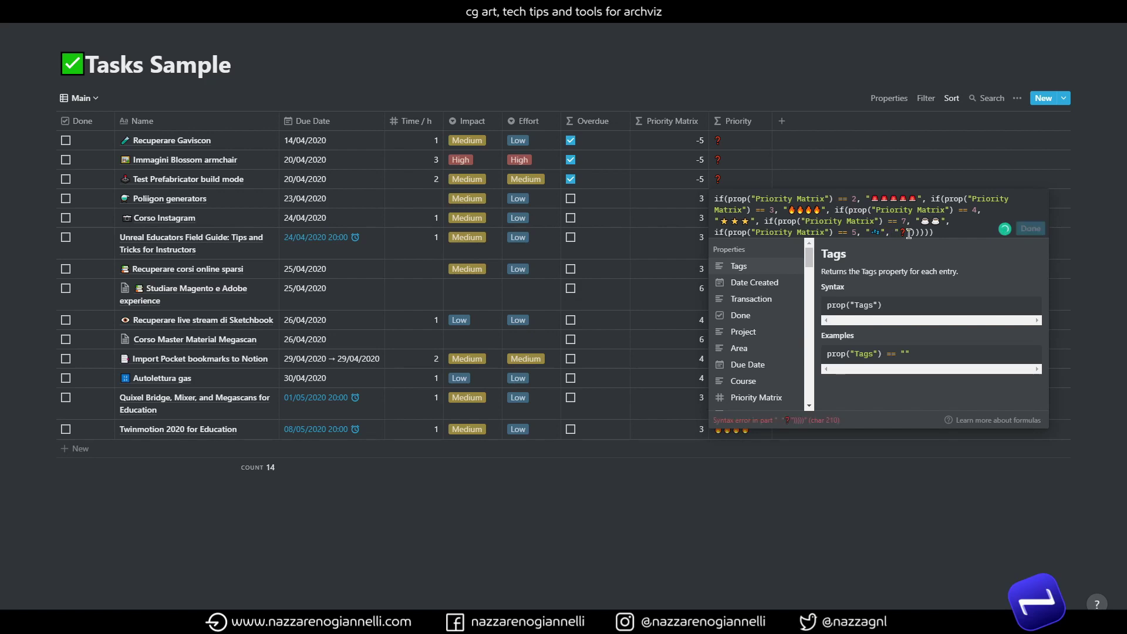
text(if)
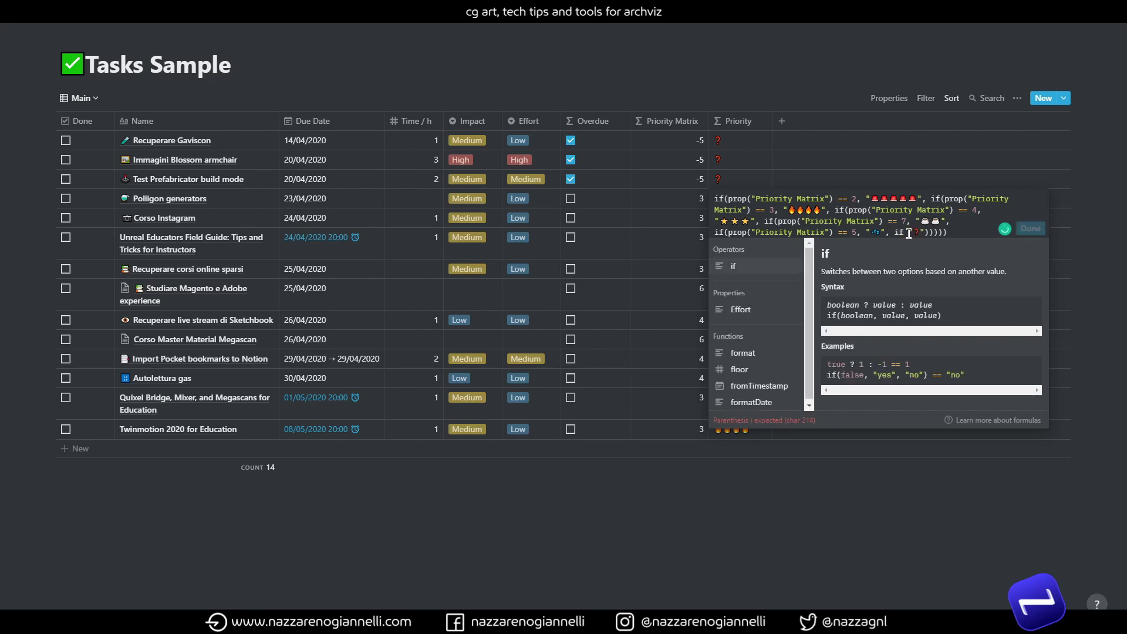
click(773, 269)
text(prop)
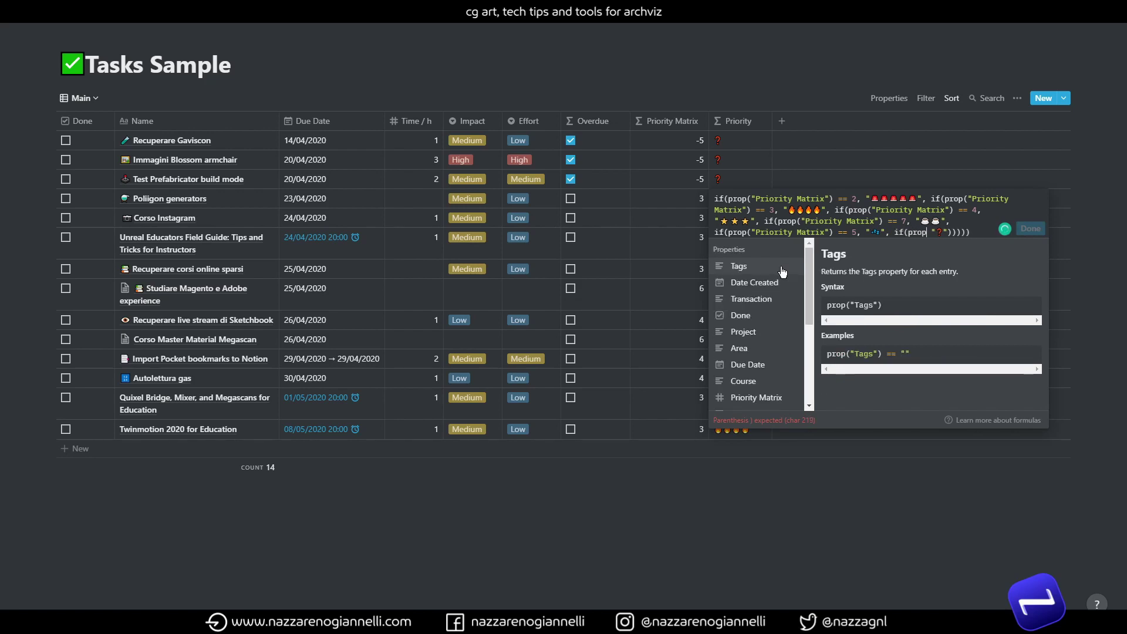
scroll(767, 378, down, 2)
scroll(760, 370, down, 1)
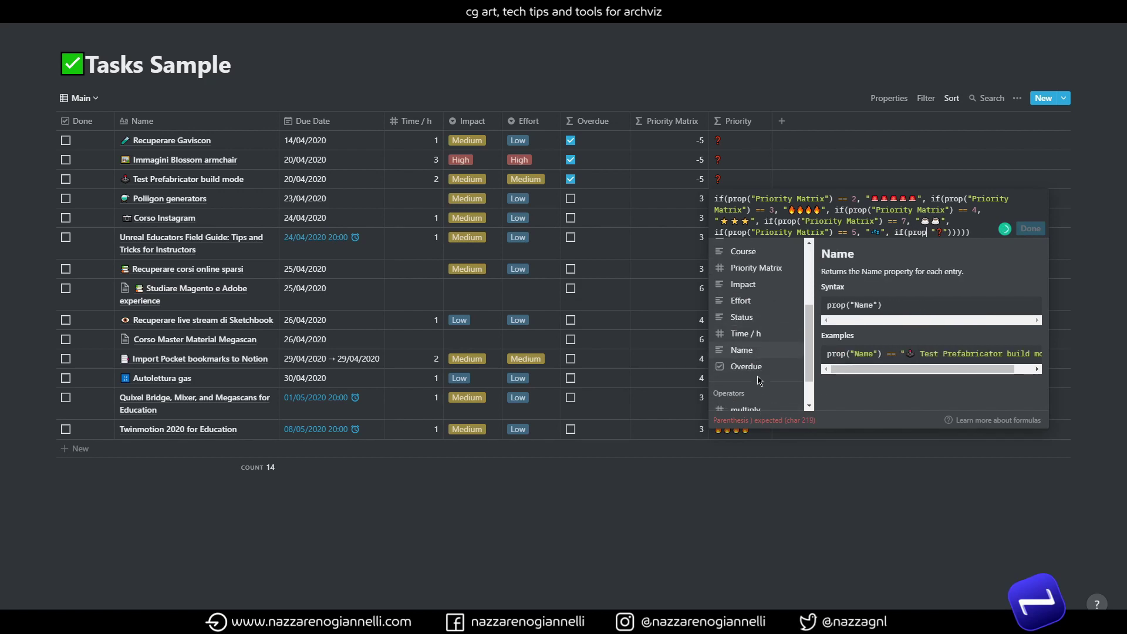
click(759, 368)
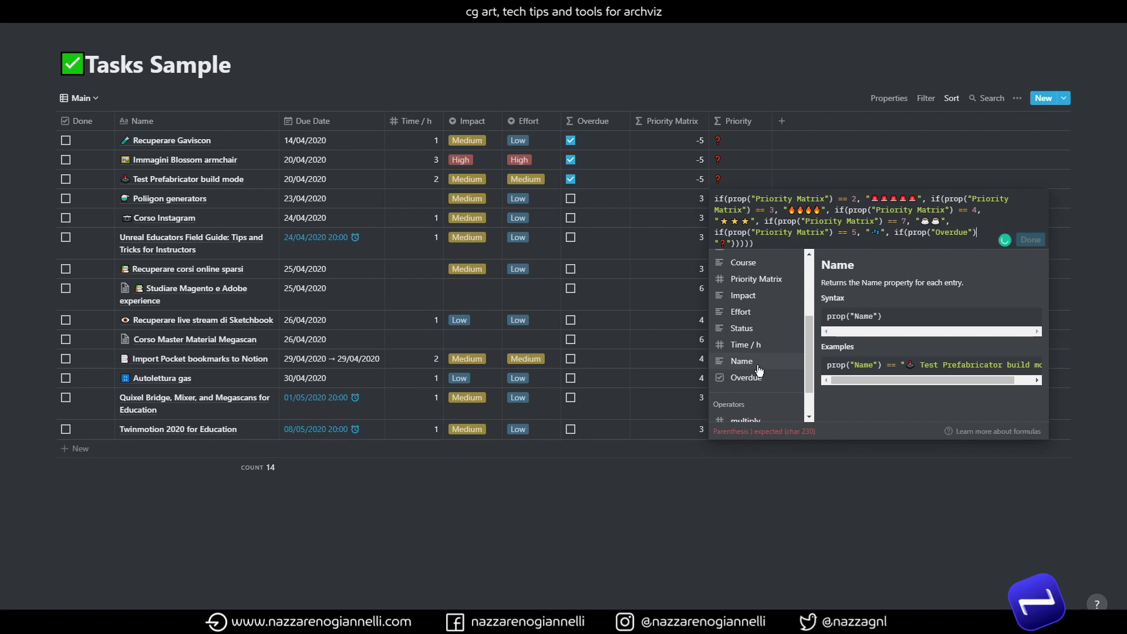
text(==)
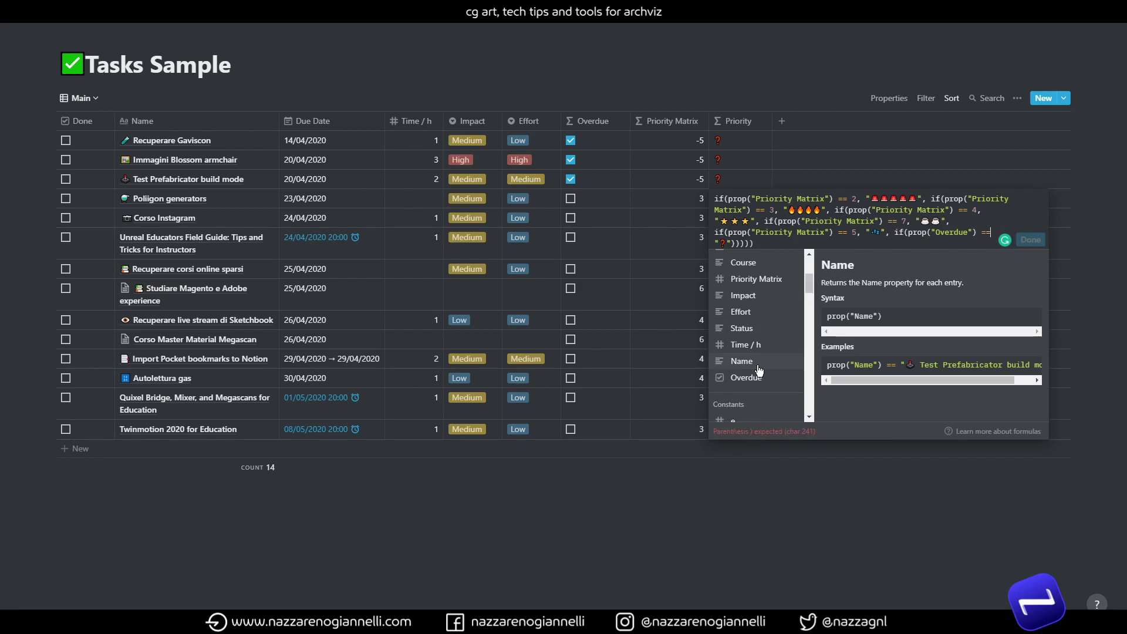
text( true )
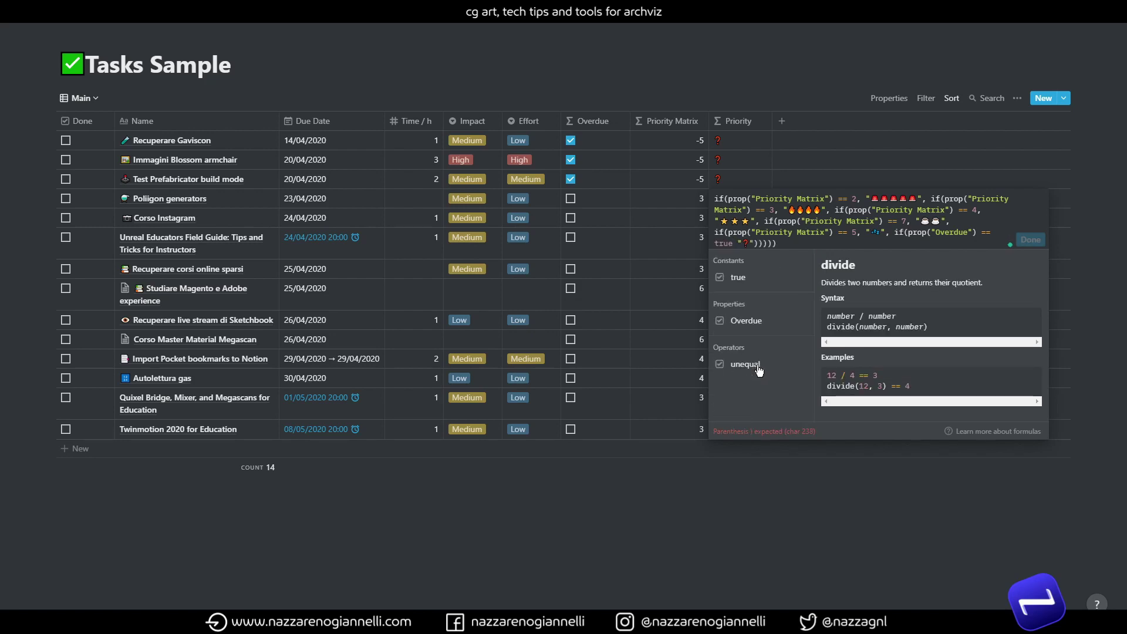
text(,)
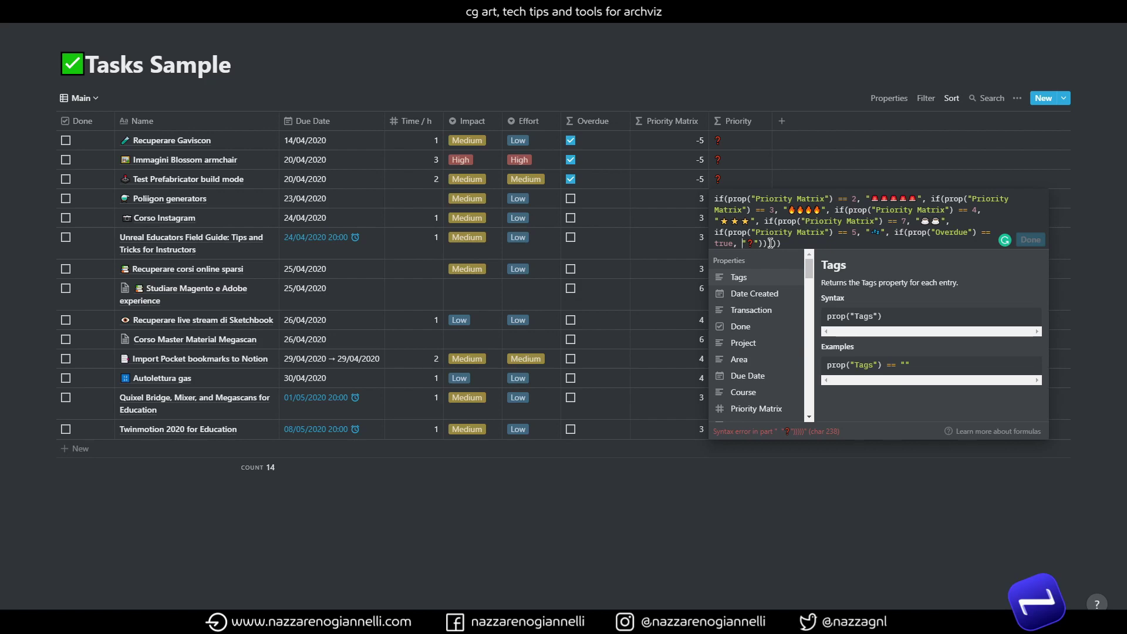
Insert three clock emojis as a quoted result for the Overdue branch.
text(")
key(super+period)
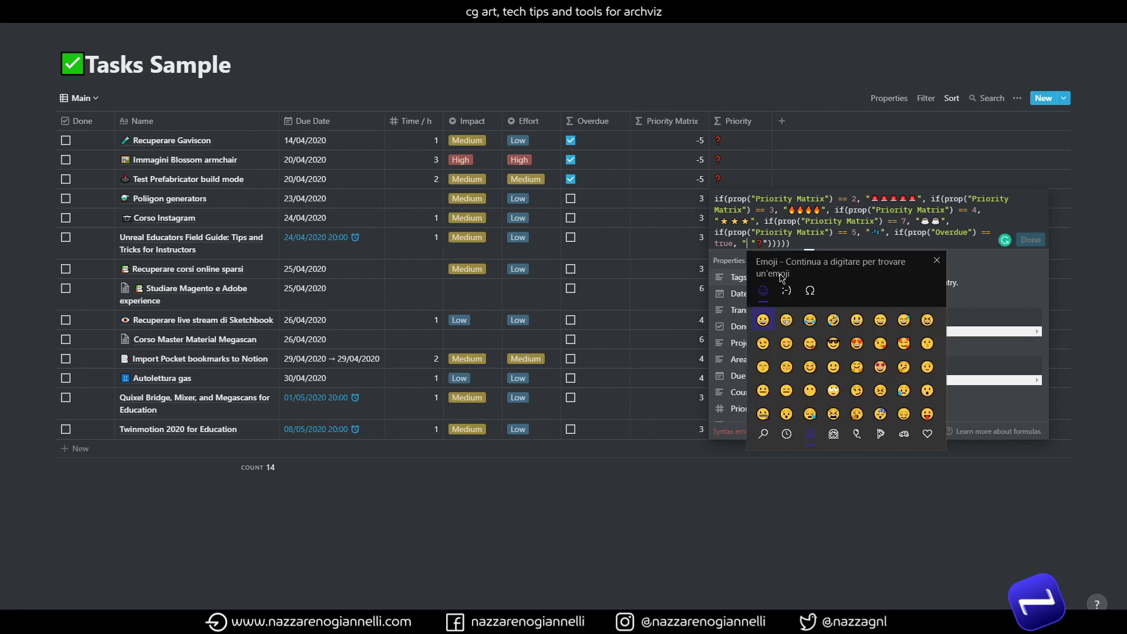
text(clock)
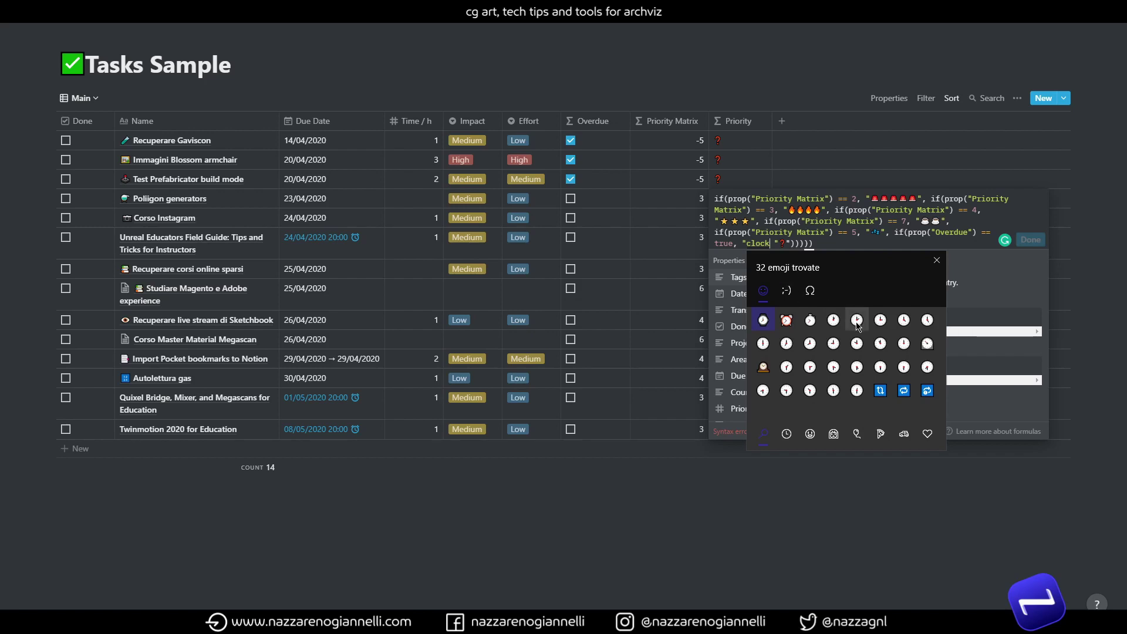
click(856, 321)
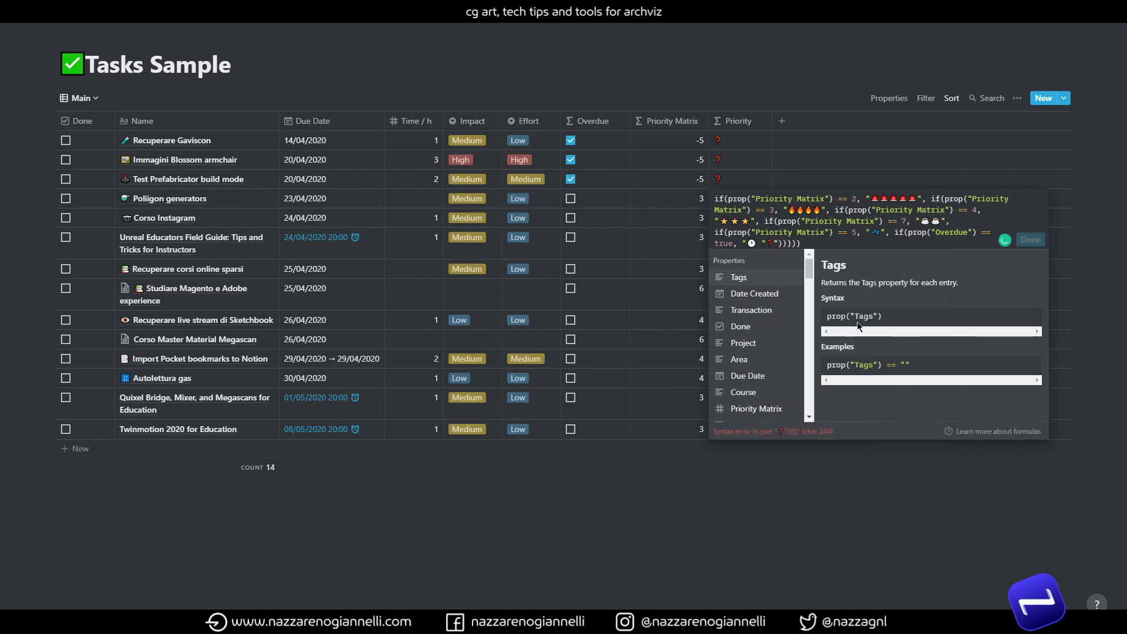
key(super+period)
text(clock)
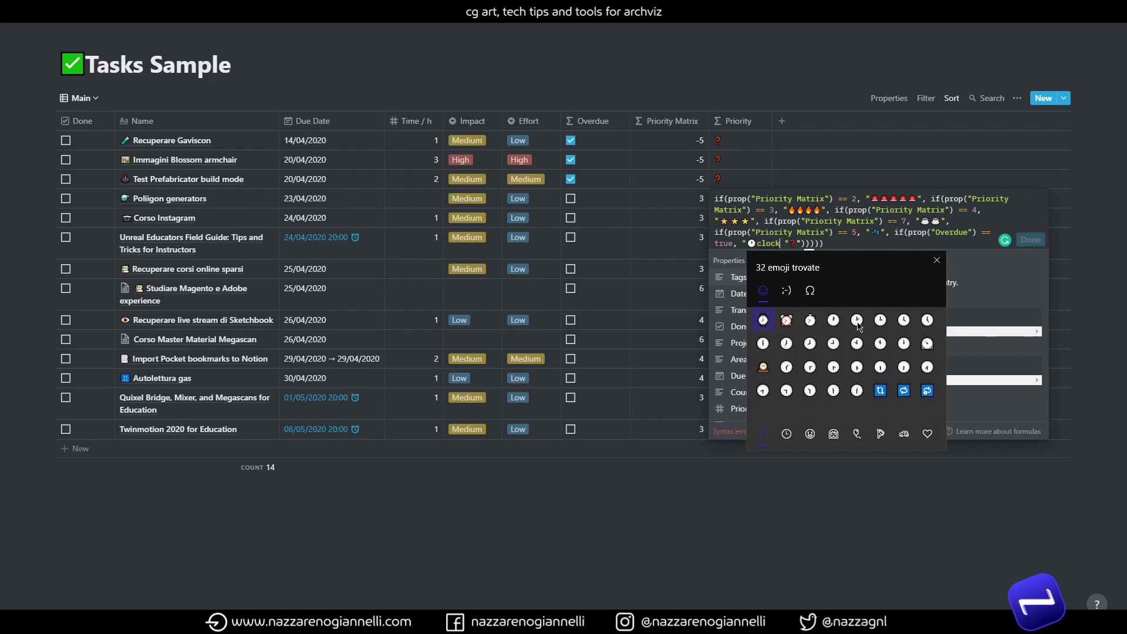
click(881, 321)
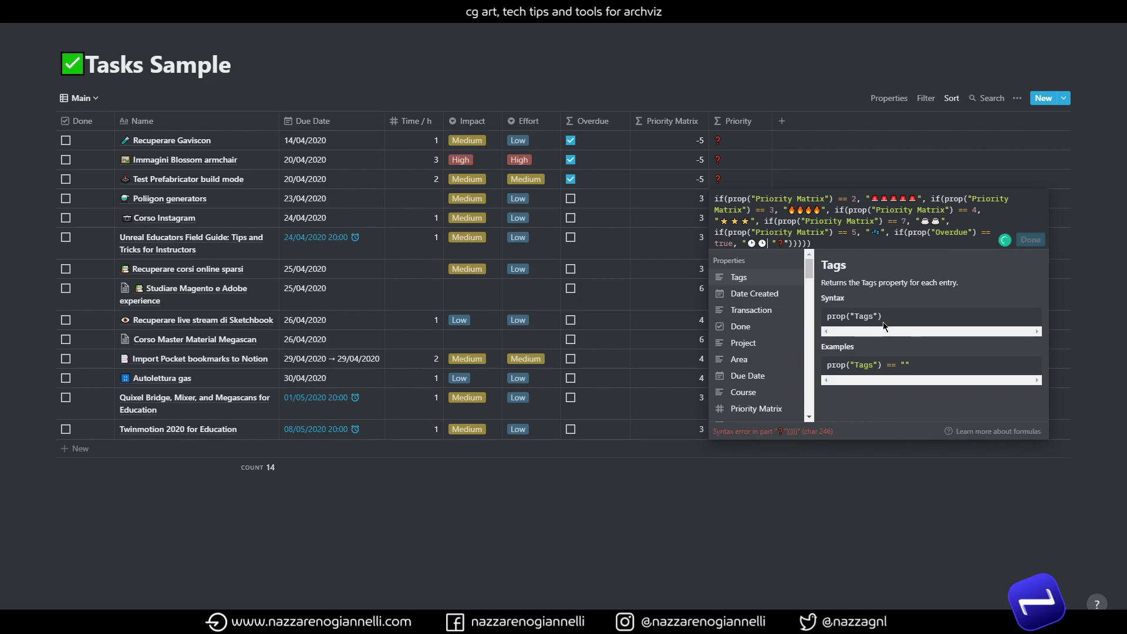
key(super+period)
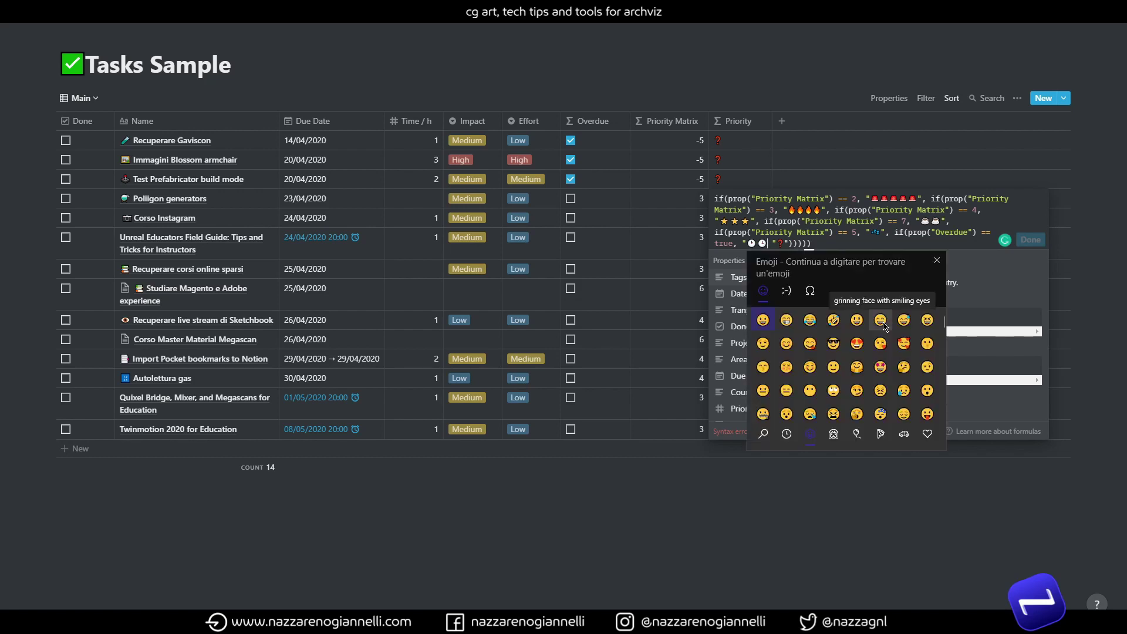
text(clocks)
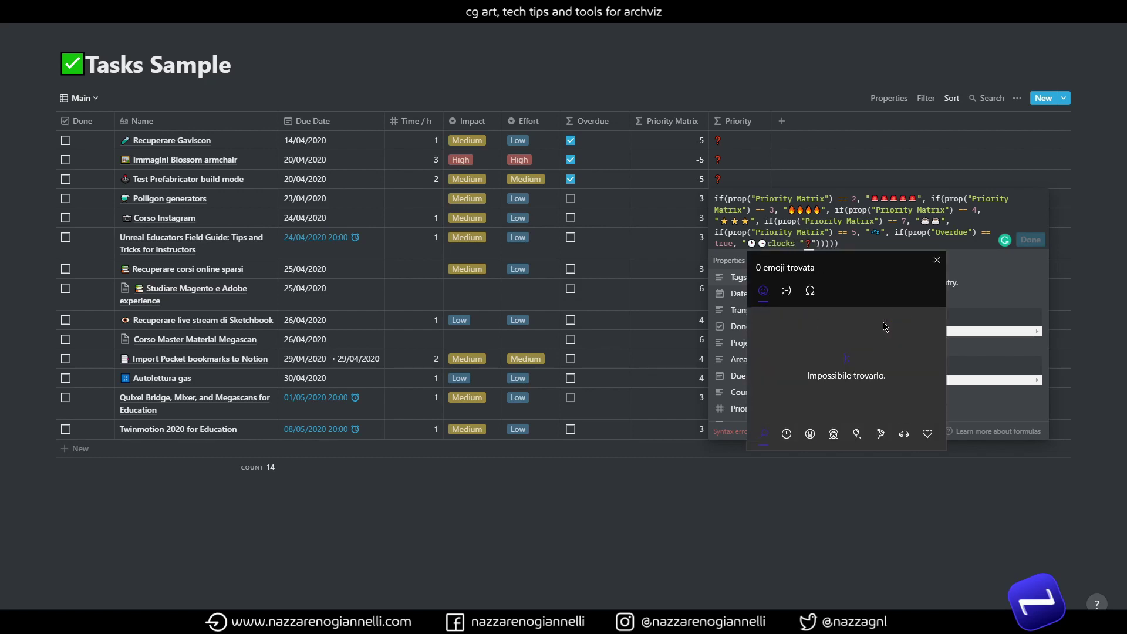
key(BackSpace)
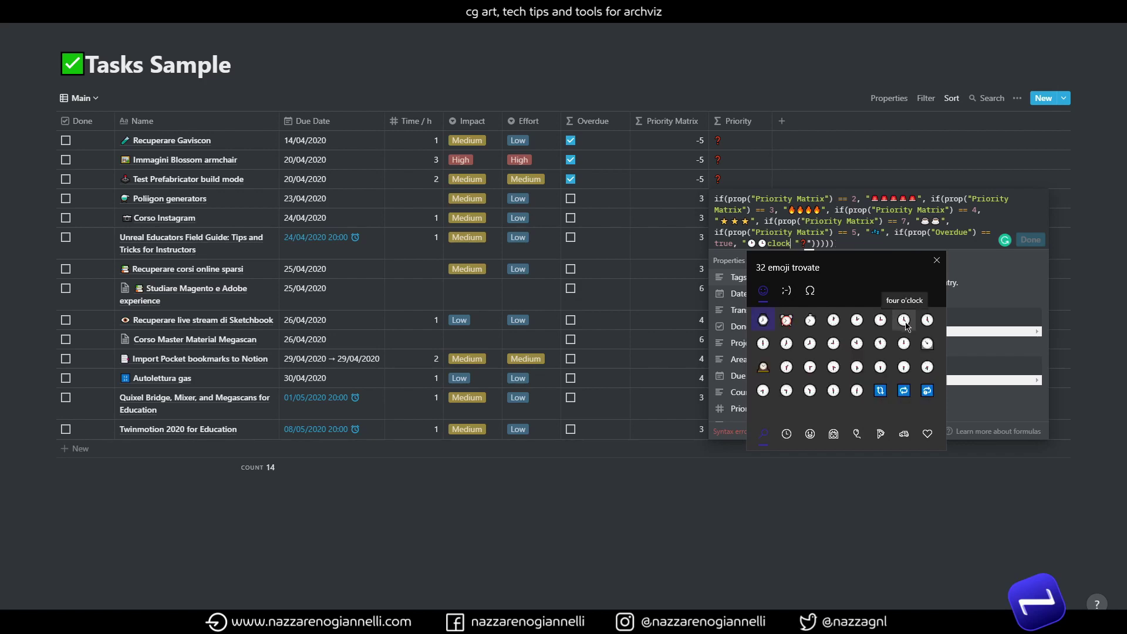
click(905, 321)
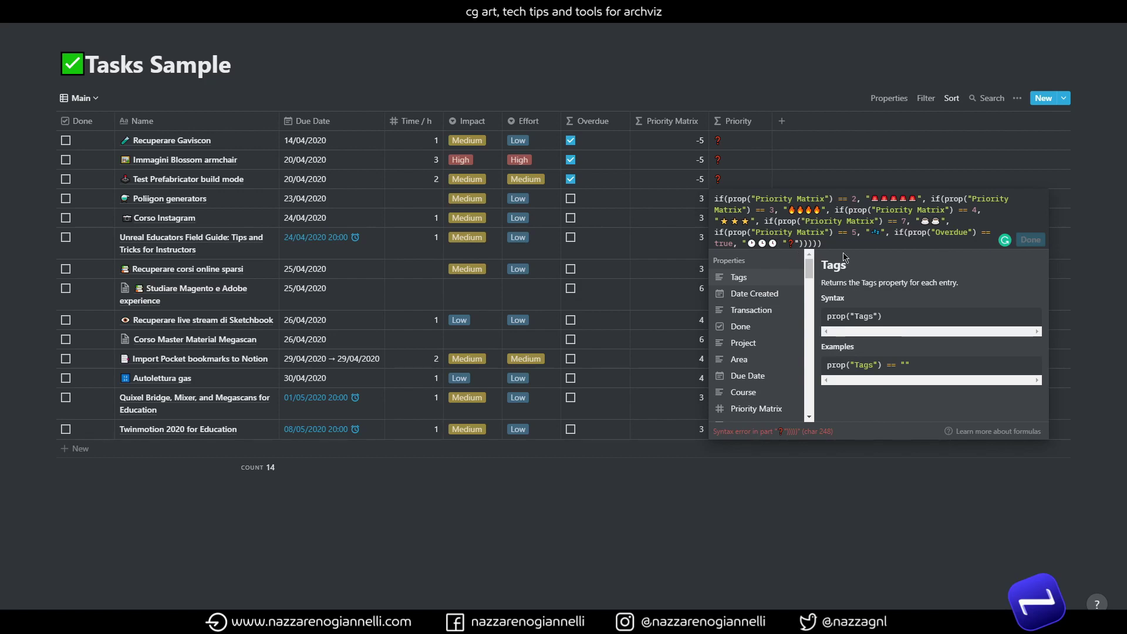
Close the emoji string with a quote and comma, and end the formula with ')'.
text(",)
click(836, 241)
text())
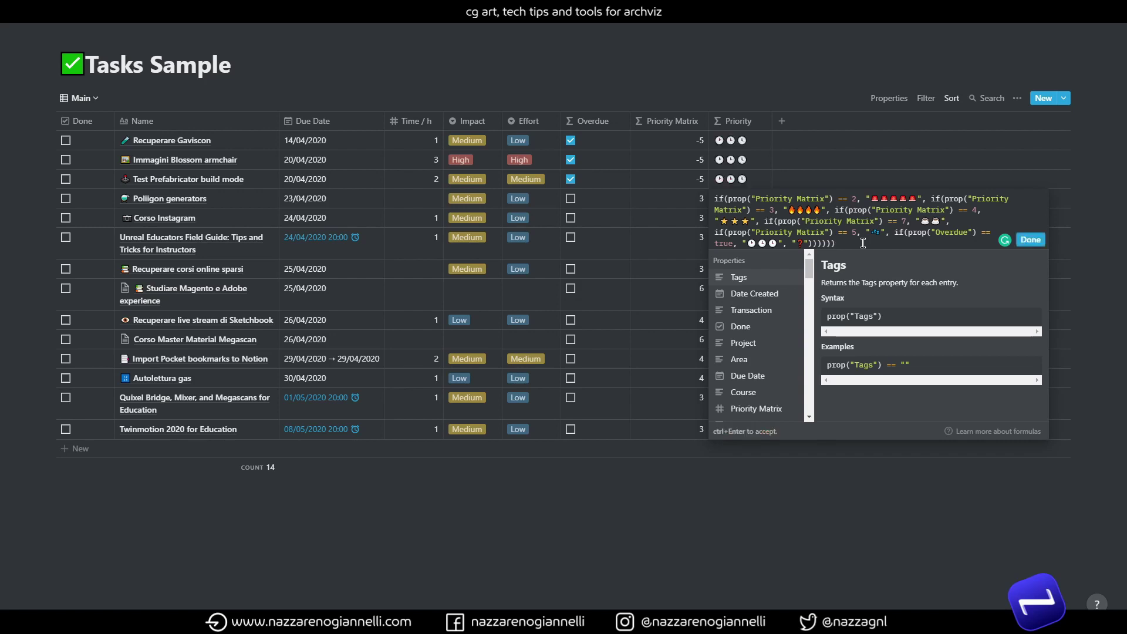
Apply the Priority formula so overdue tasks show three clocks, then reopen it for editing.
click(1031, 240)
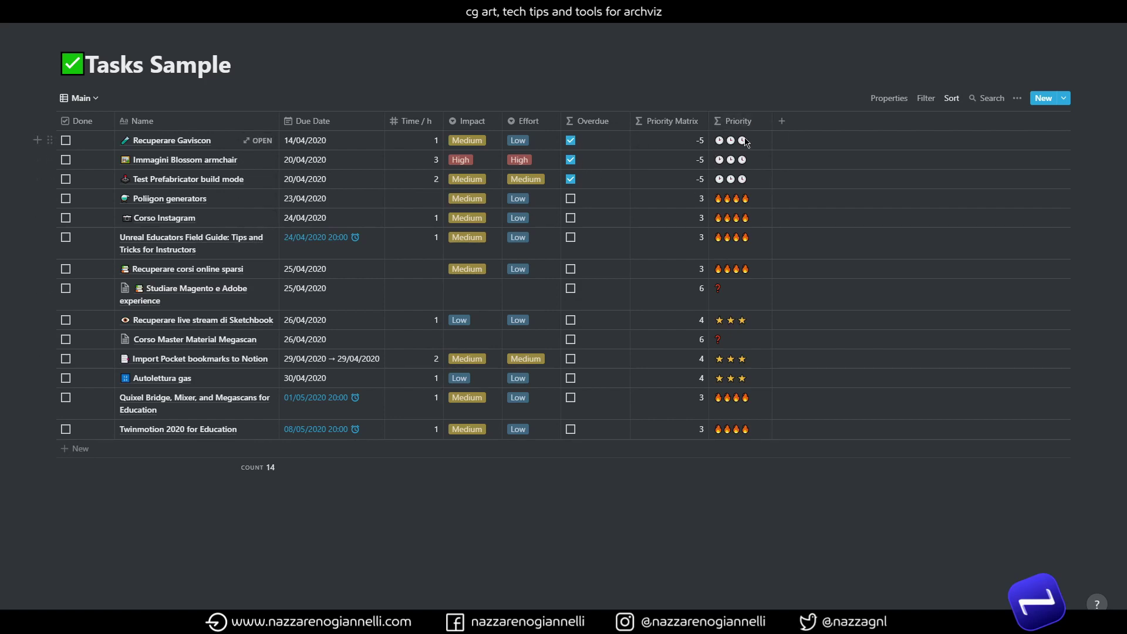
click(759, 172)
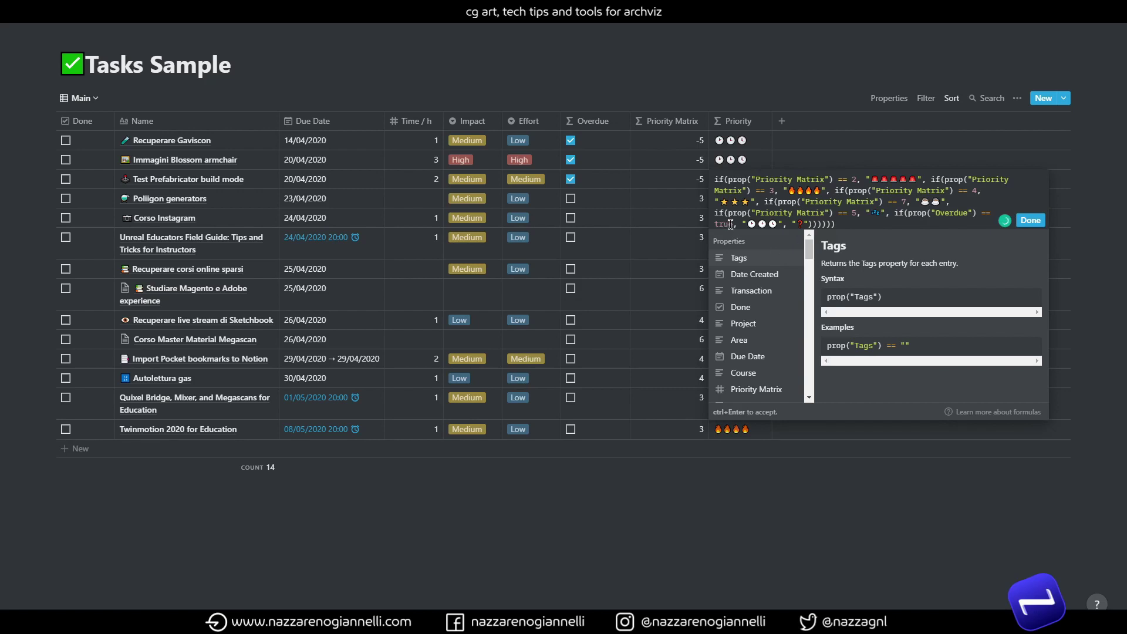
Delete ' == true' from the Overdue check and apply the simplified Priority formula.
drag(732, 223, 776, 224)
key(Left)
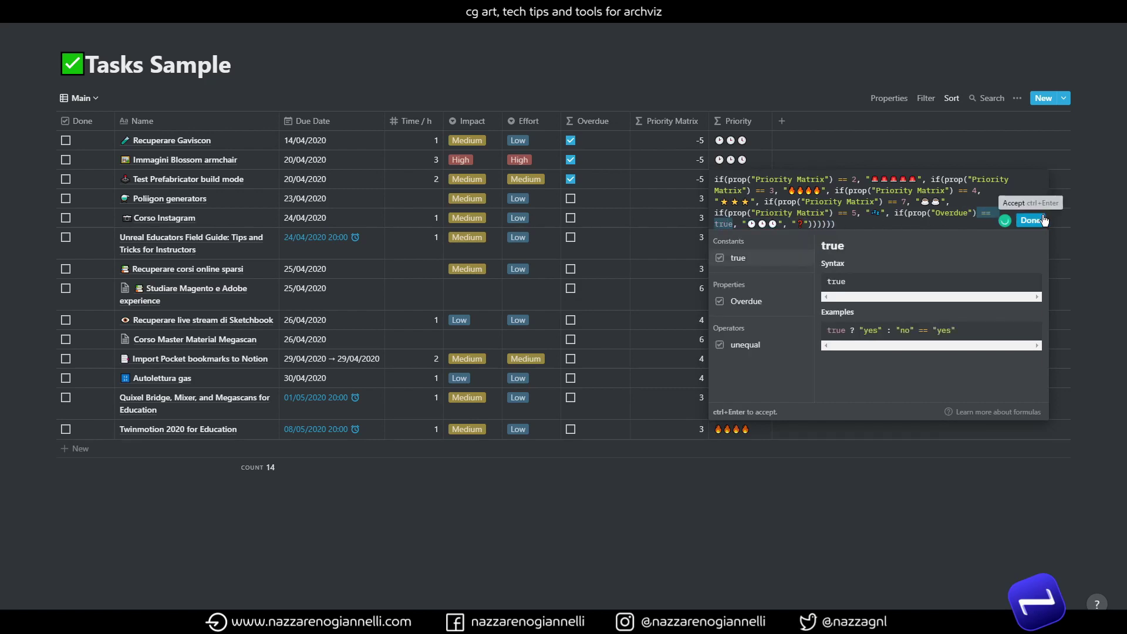
key(BackSpace)
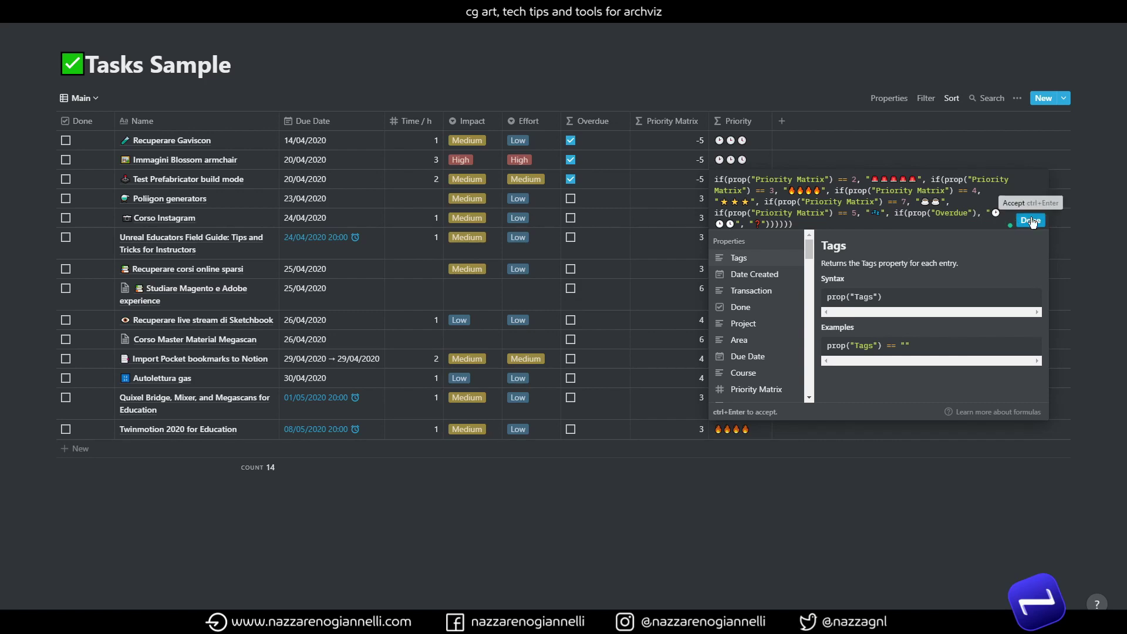
click(1031, 220)
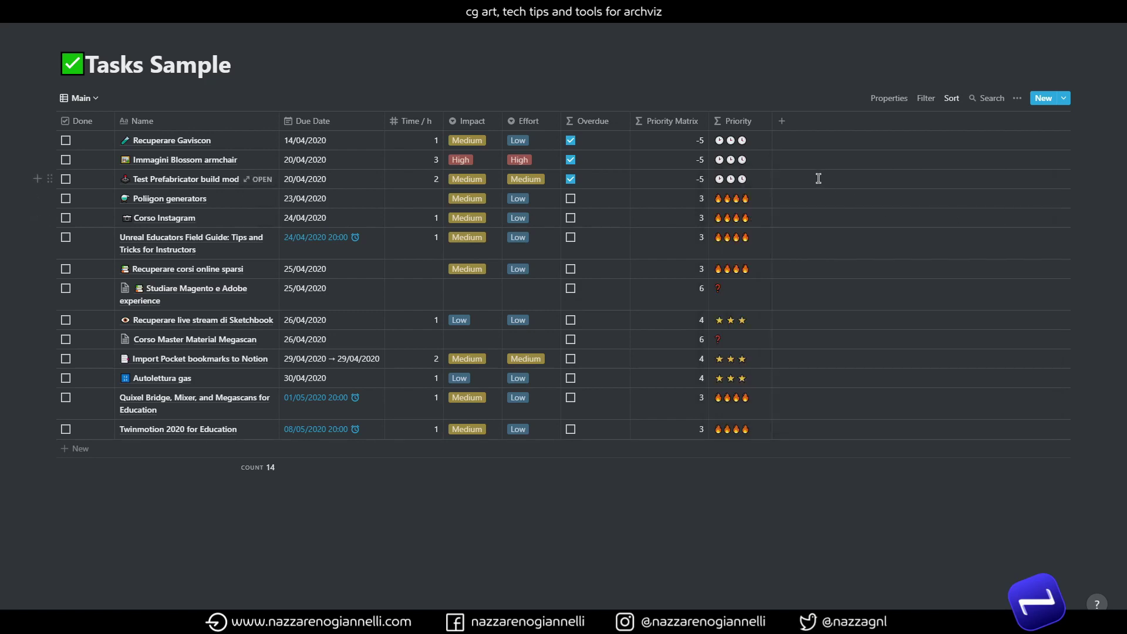
Go to the Home page under Favorites and scroll to the Today tasks list.
mouse_move(3, 132)
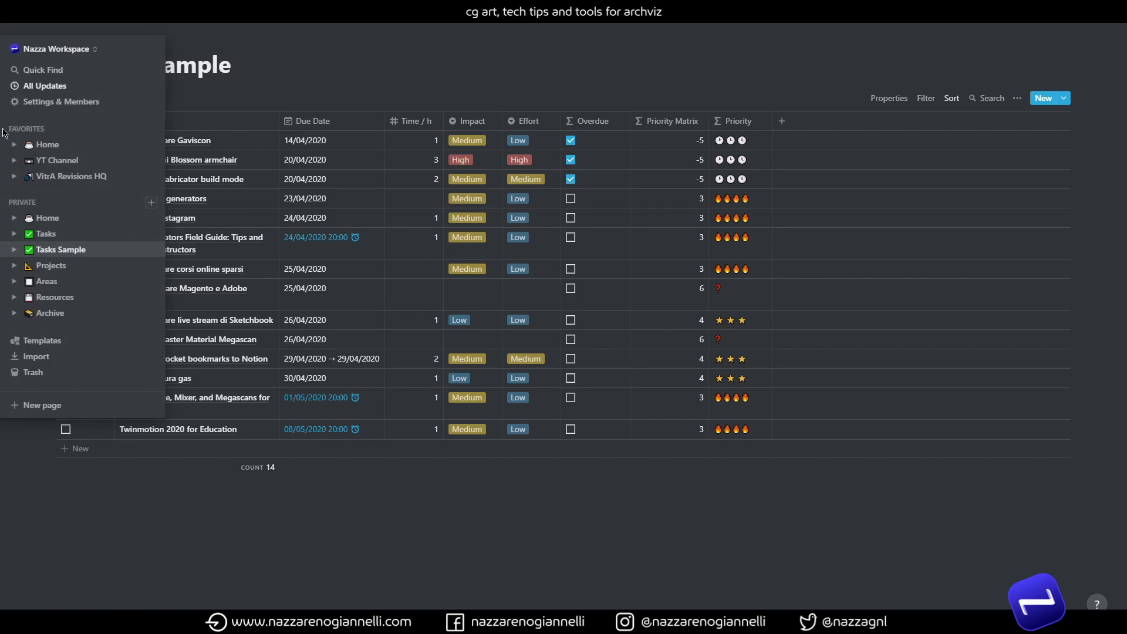
click(47, 145)
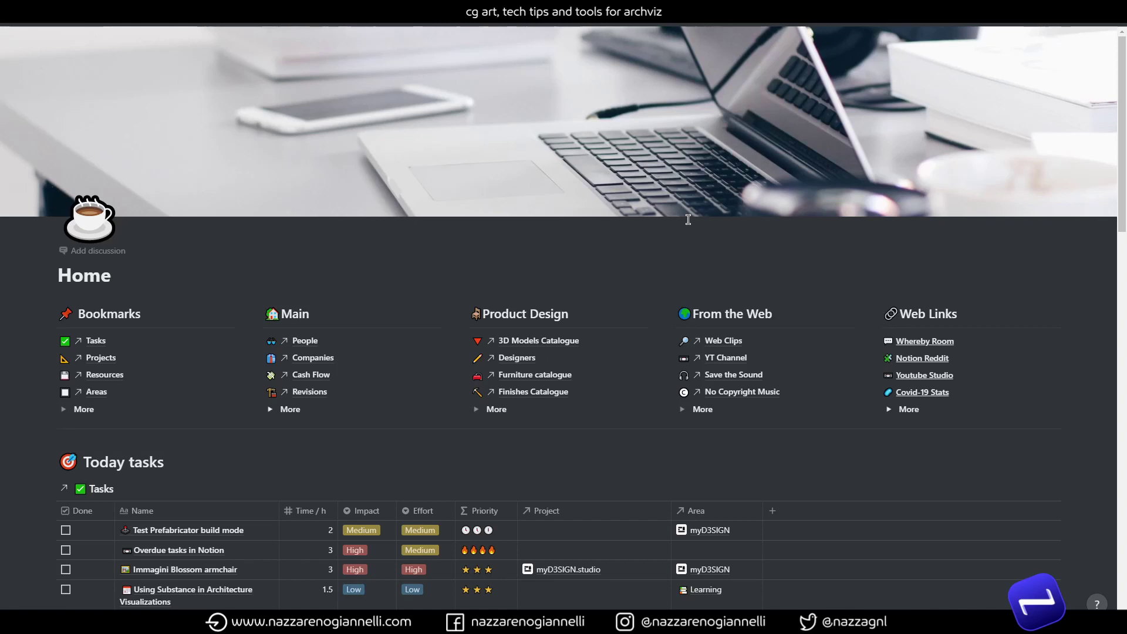
scroll(738, 264, down, 5)
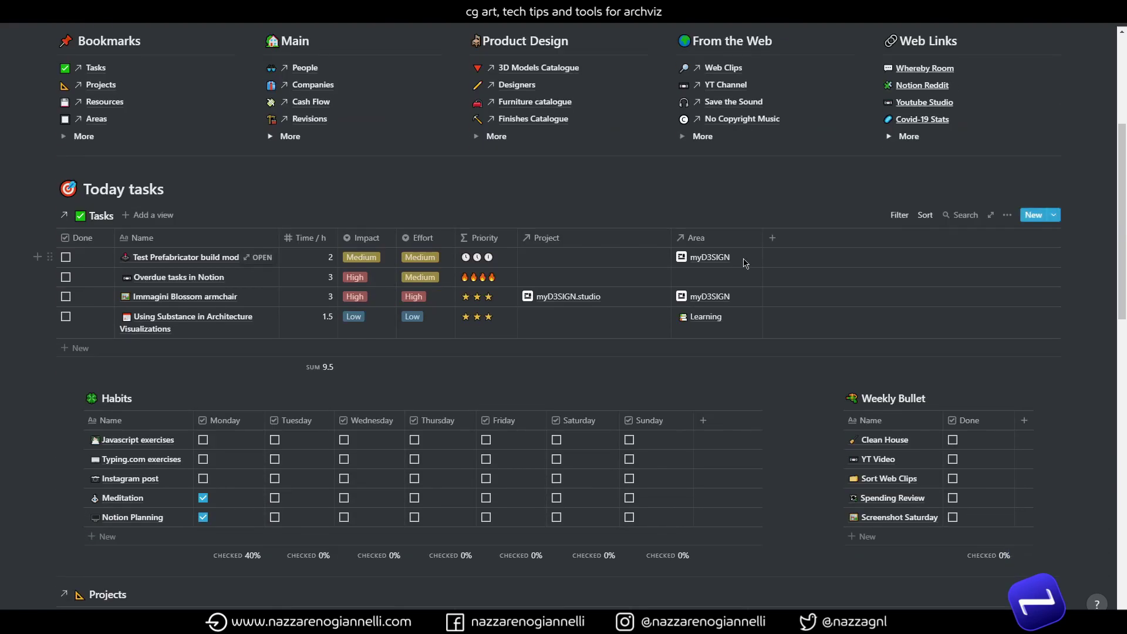
click(900, 216)
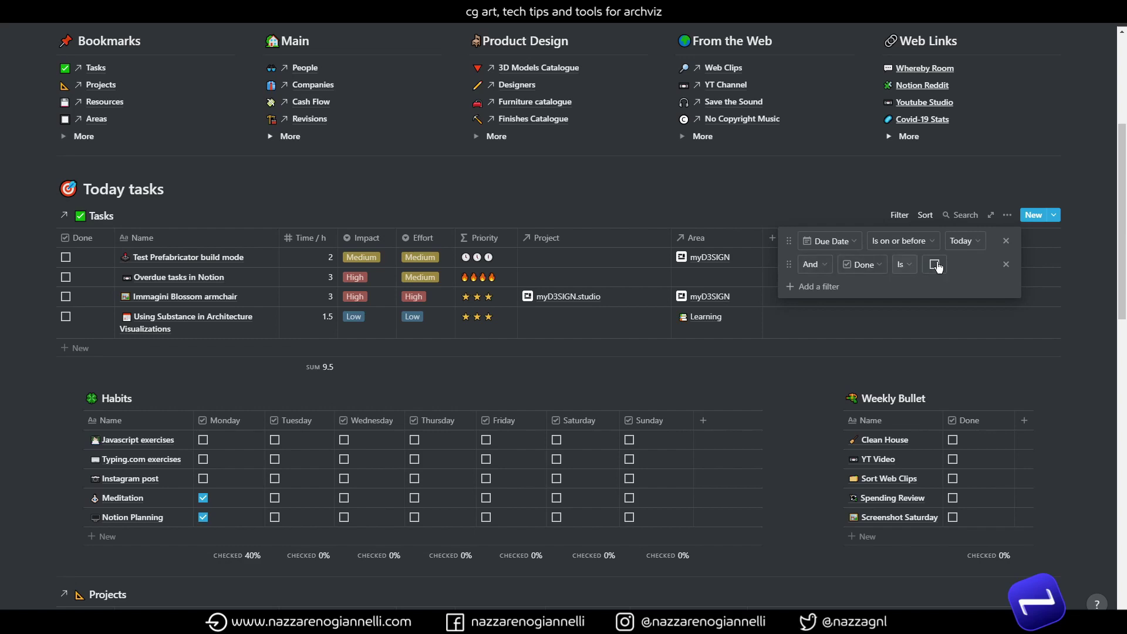
click(831, 217)
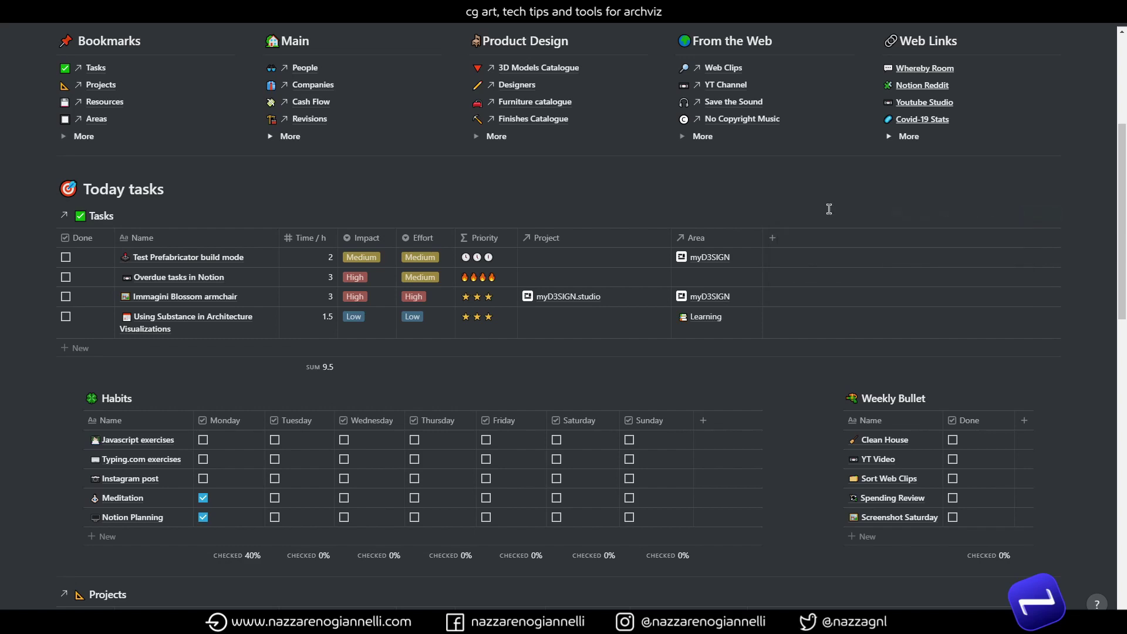
click(925, 215)
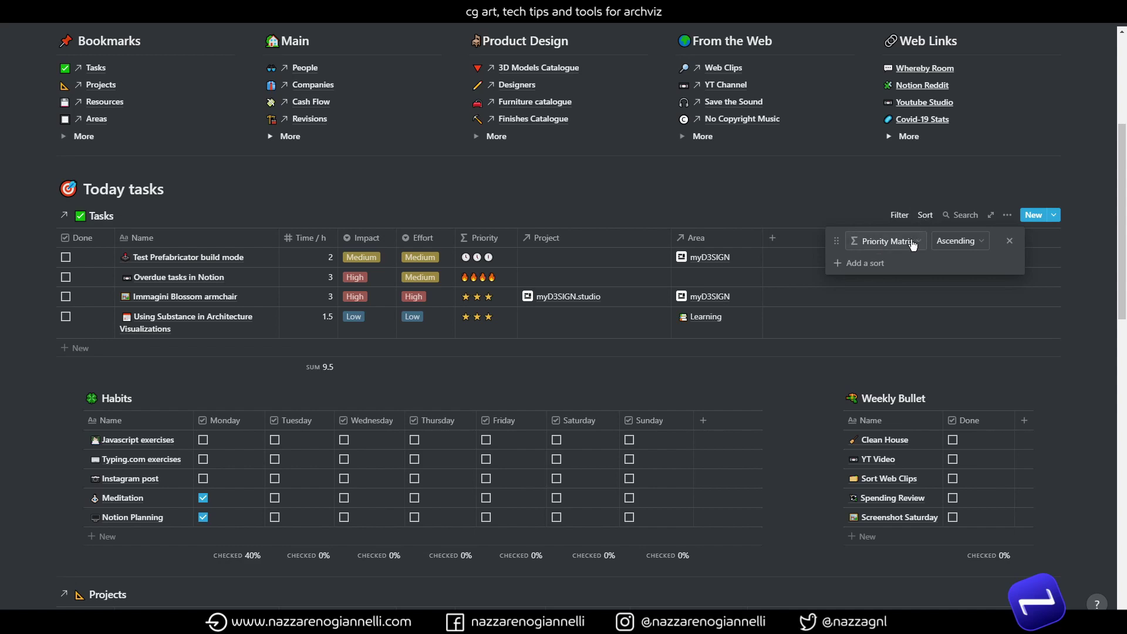
click(848, 209)
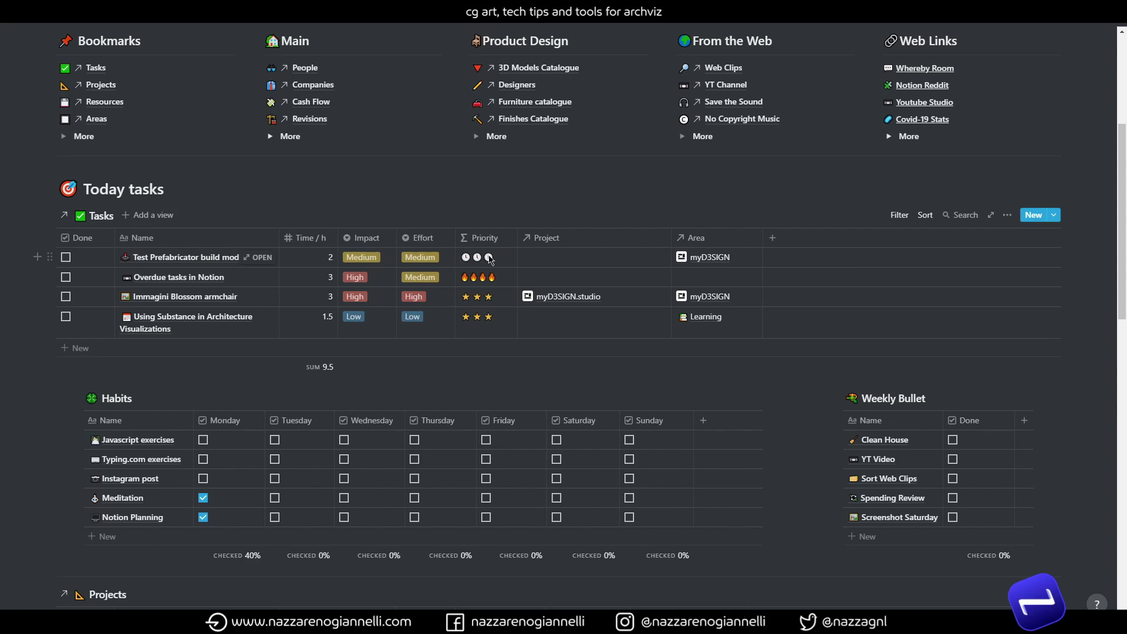